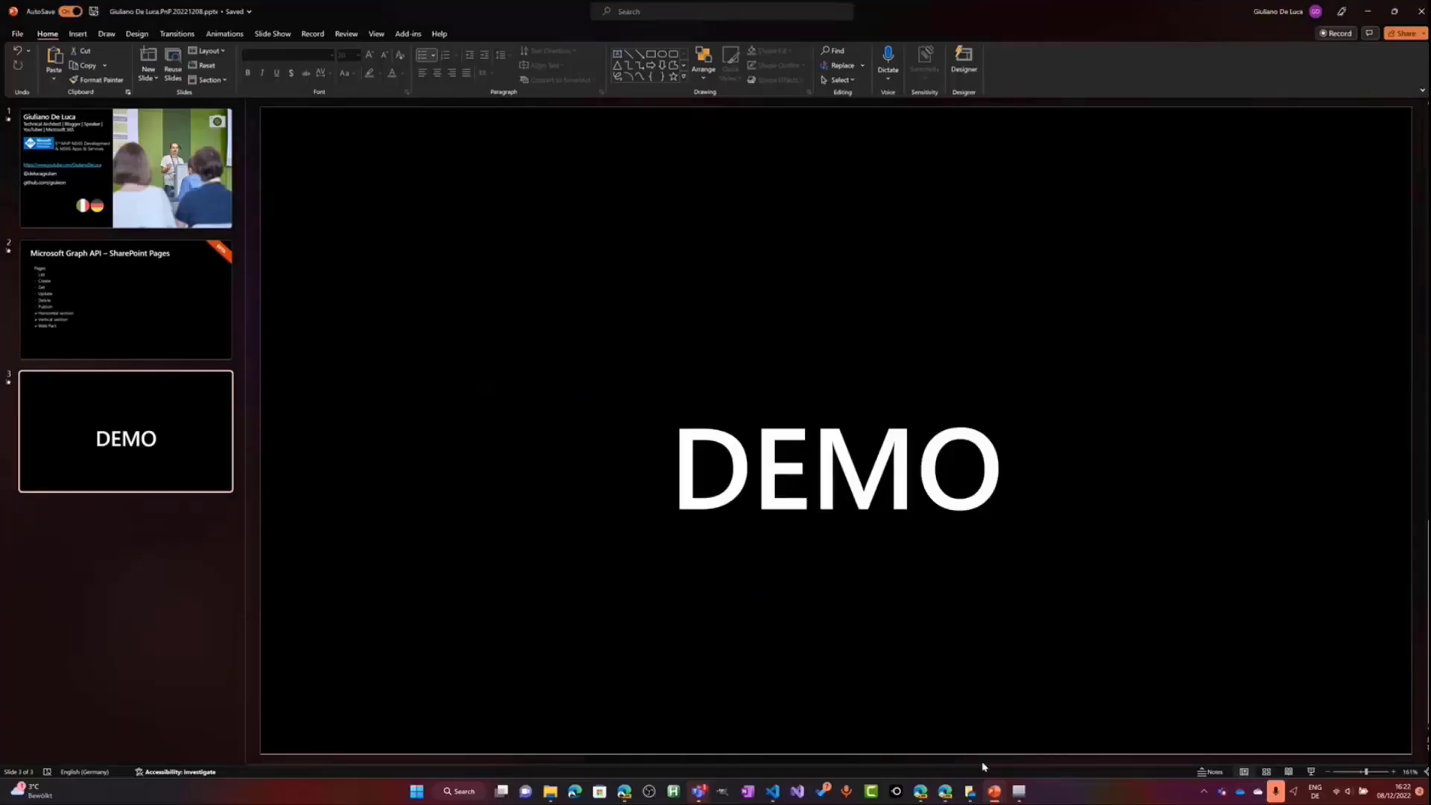
In VS Code, close the previous request's response and enlarge the editor text
click(770, 793)
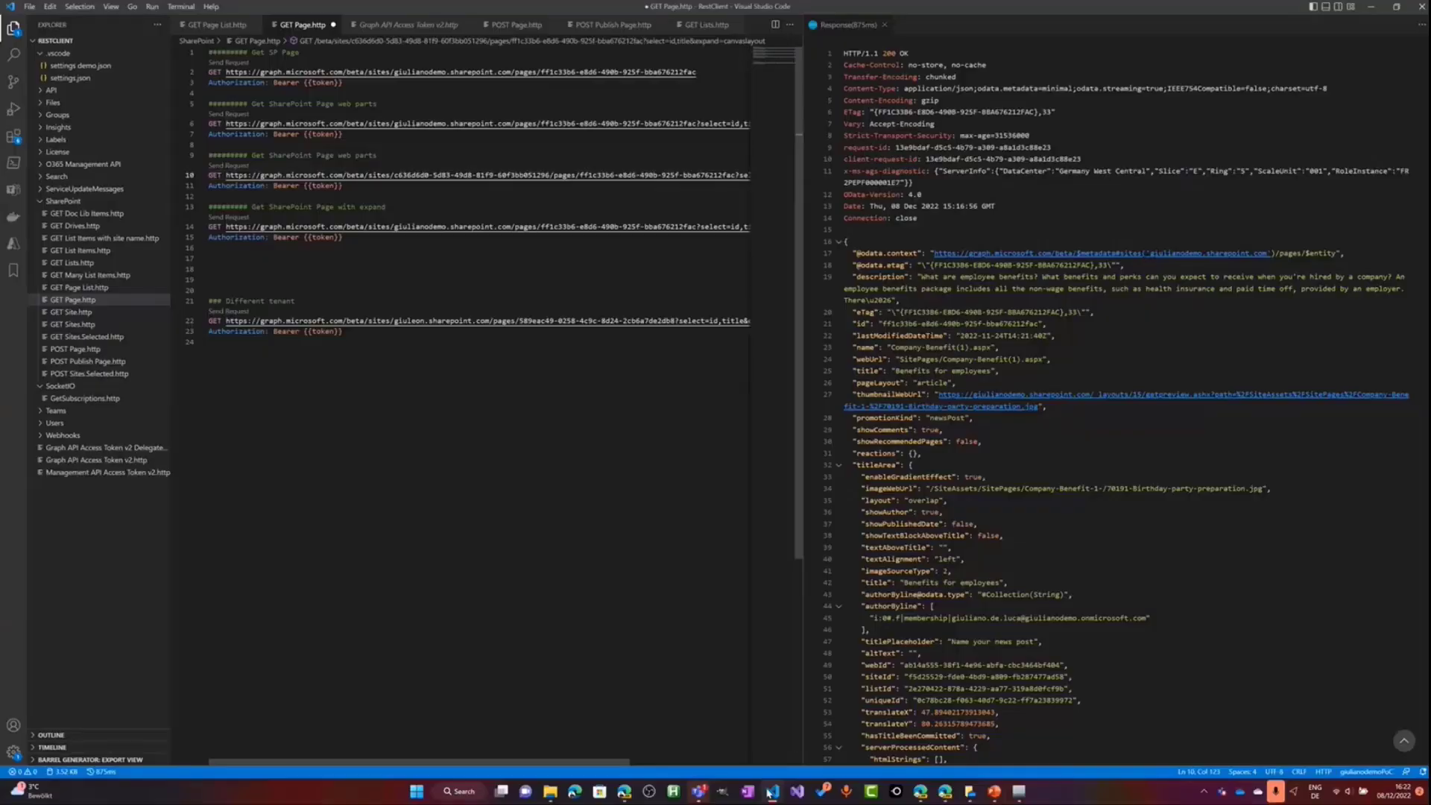
click(884, 25)
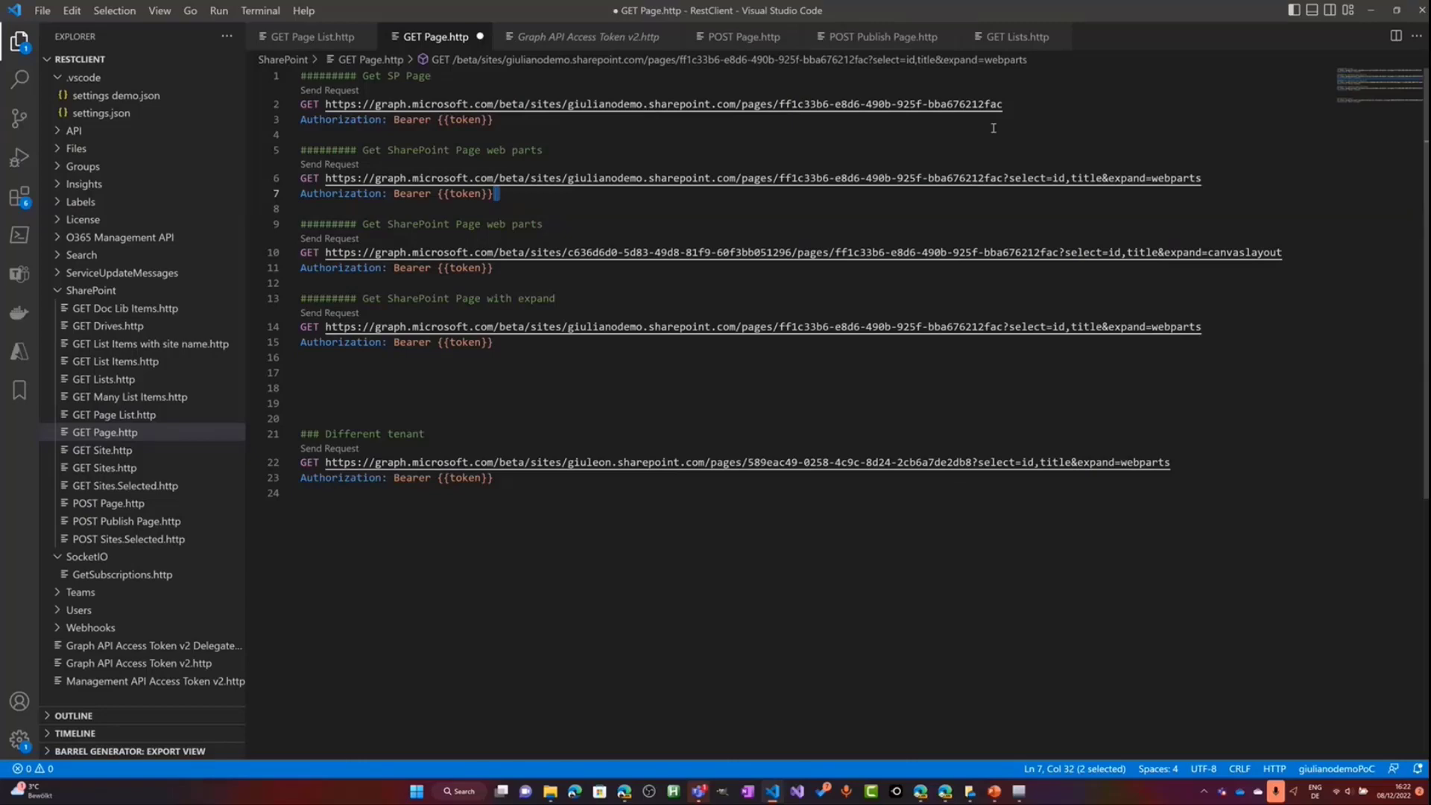
key(ctrl+plus)
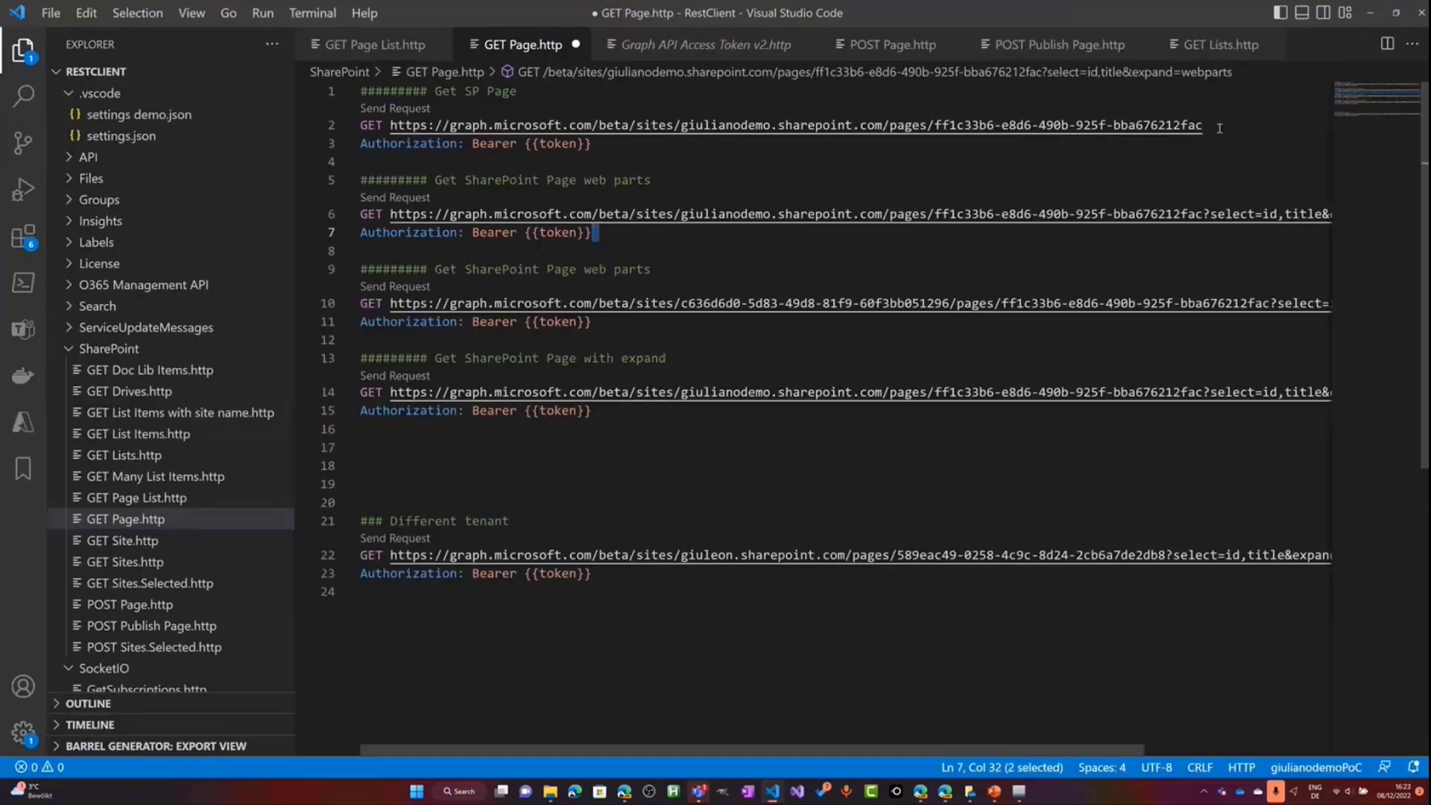
Highlight 'beta' in the Graph URL on line 2 of GET Page.http
click(1005, 104)
drag(1201, 124, 679, 119)
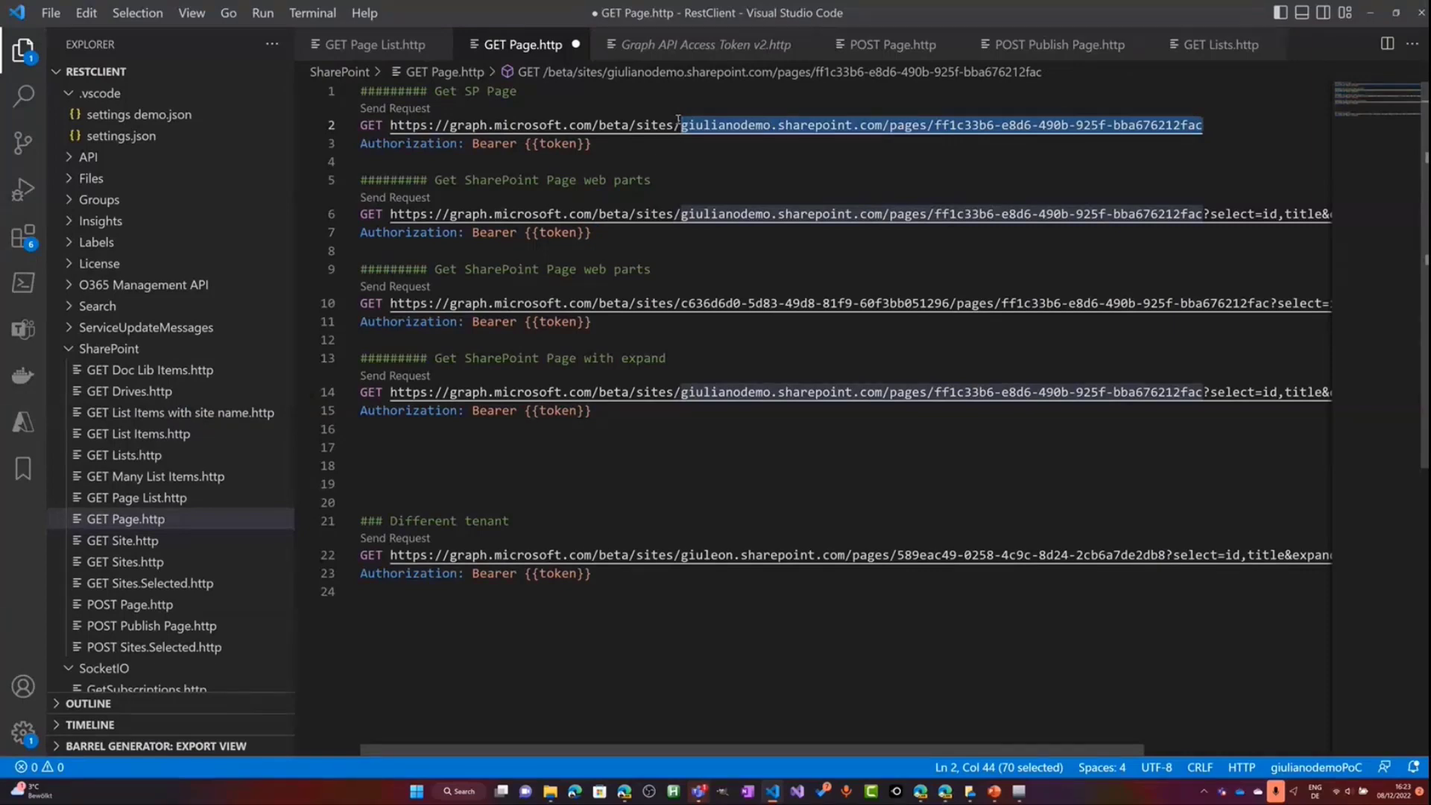
click(679, 122)
double_click(614, 125)
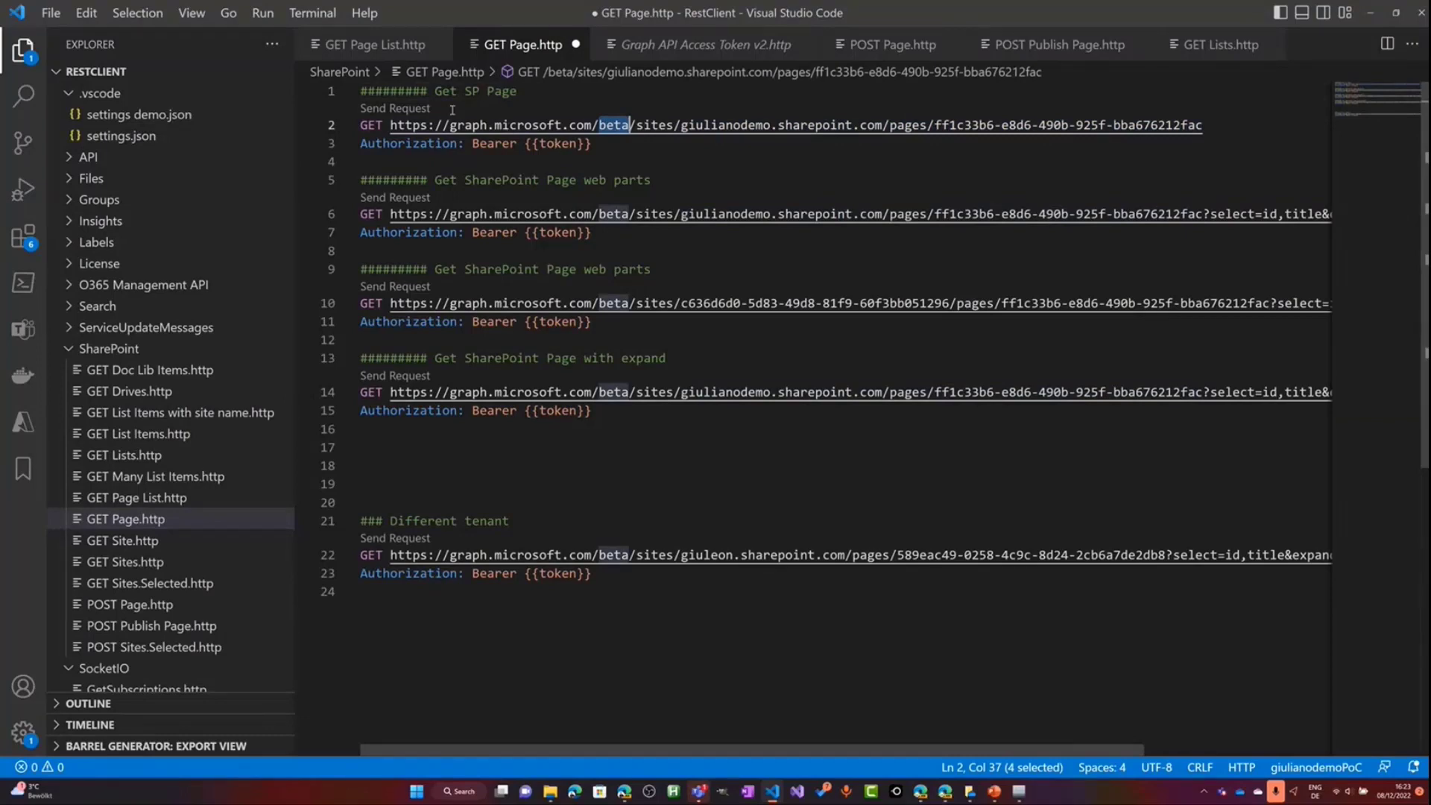
Send the Get SP Page beta request and scroll through the returned page JSON, including serverProcessedContent
click(413, 112)
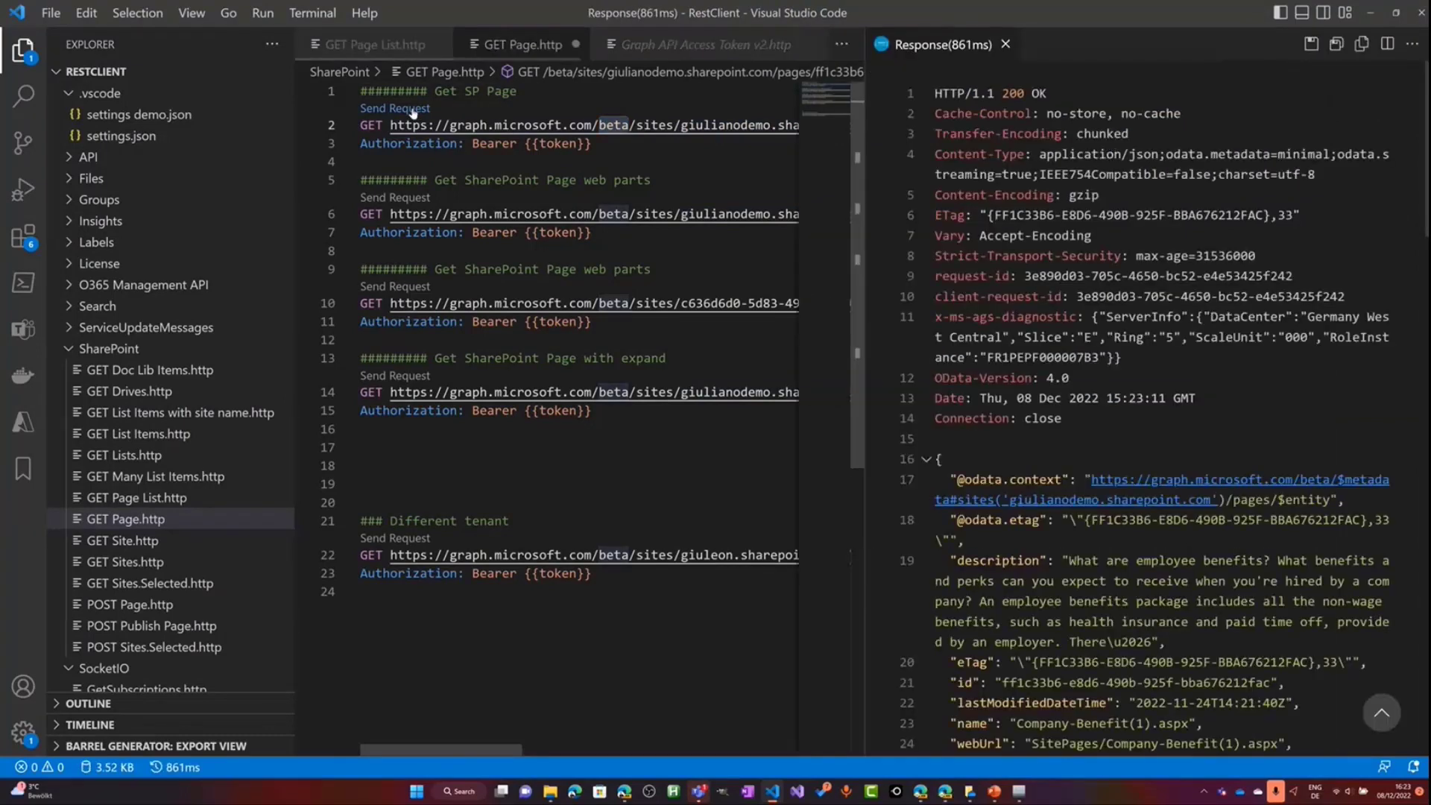
scroll(1209, 282, down, 5)
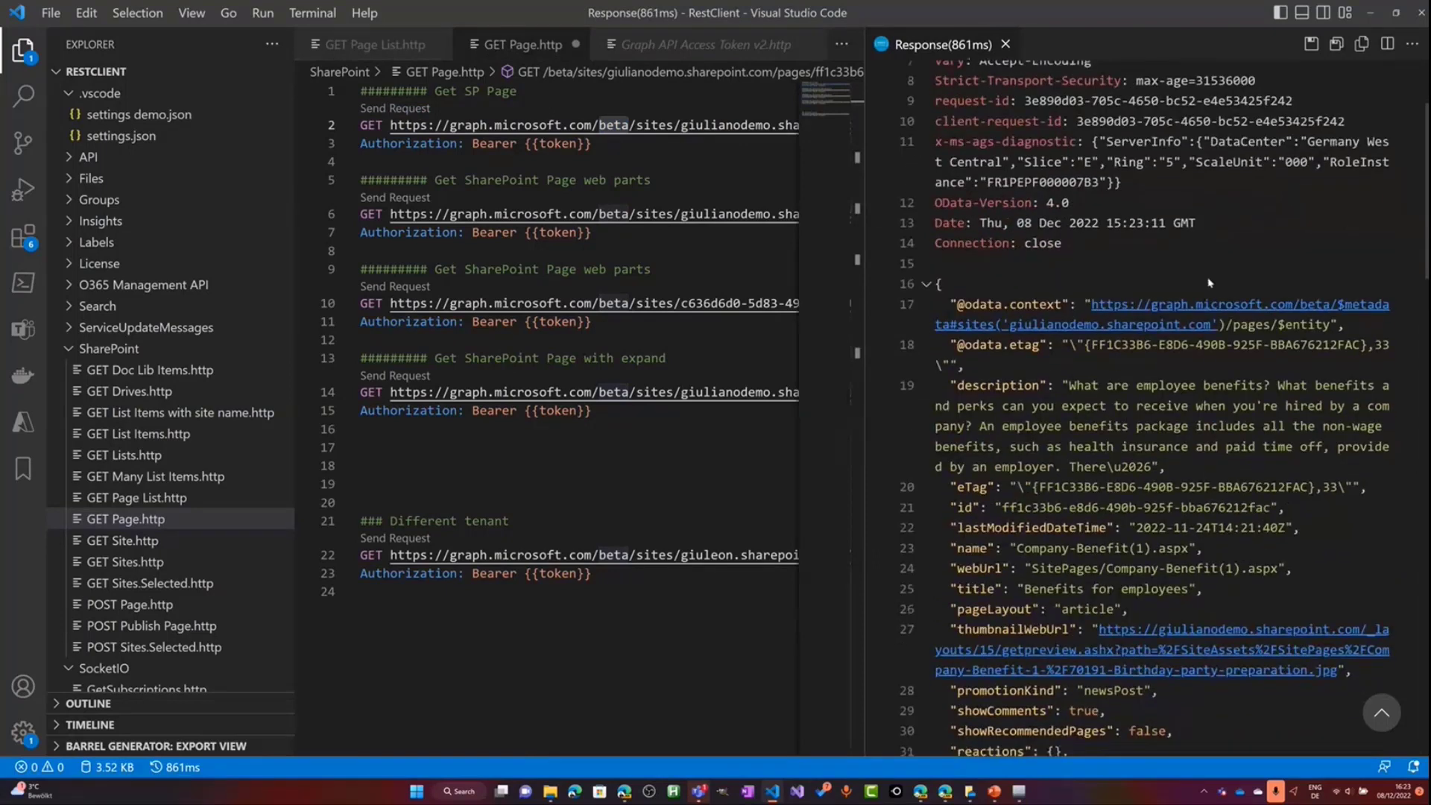
scroll(1200, 278, down, 2)
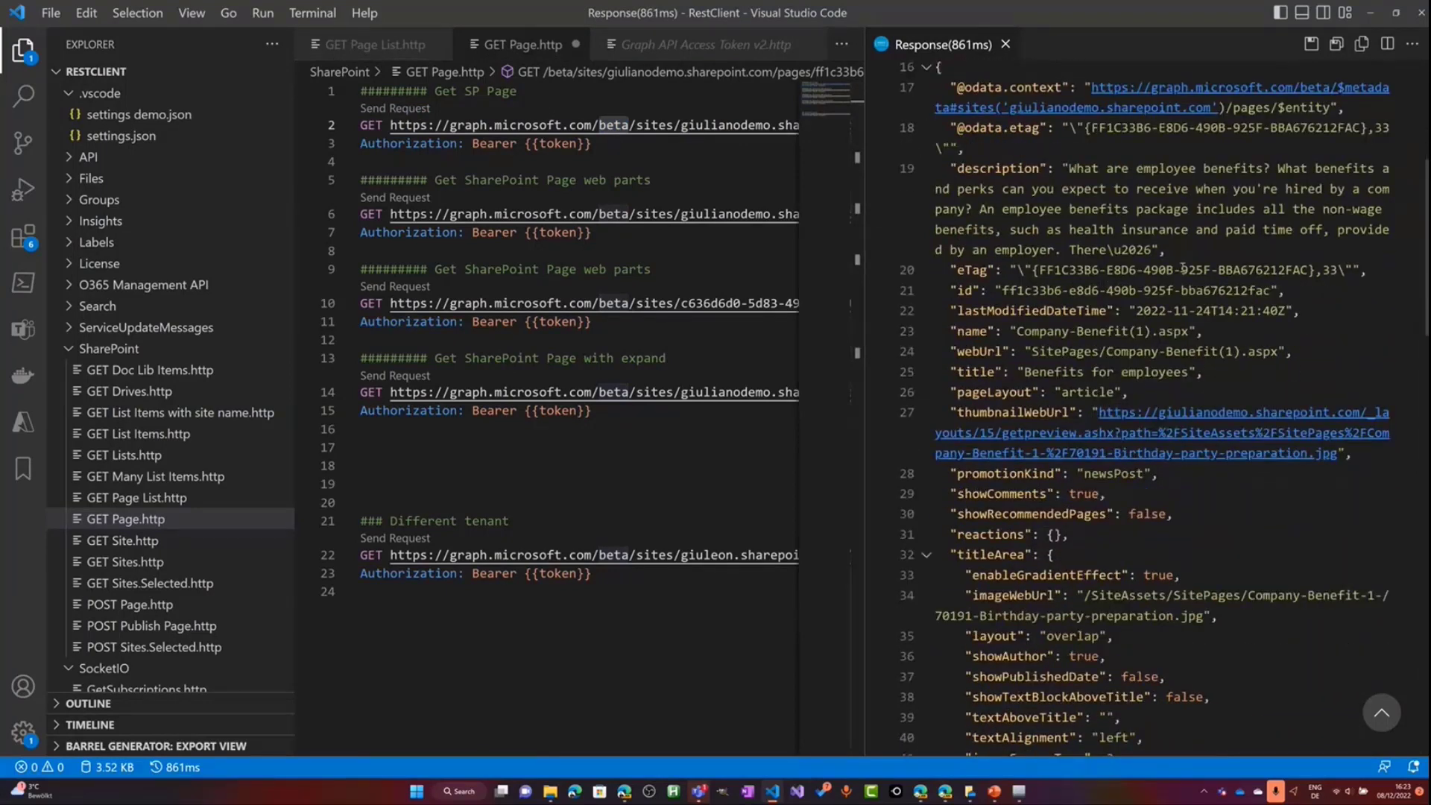
scroll(1057, 273, down, 2)
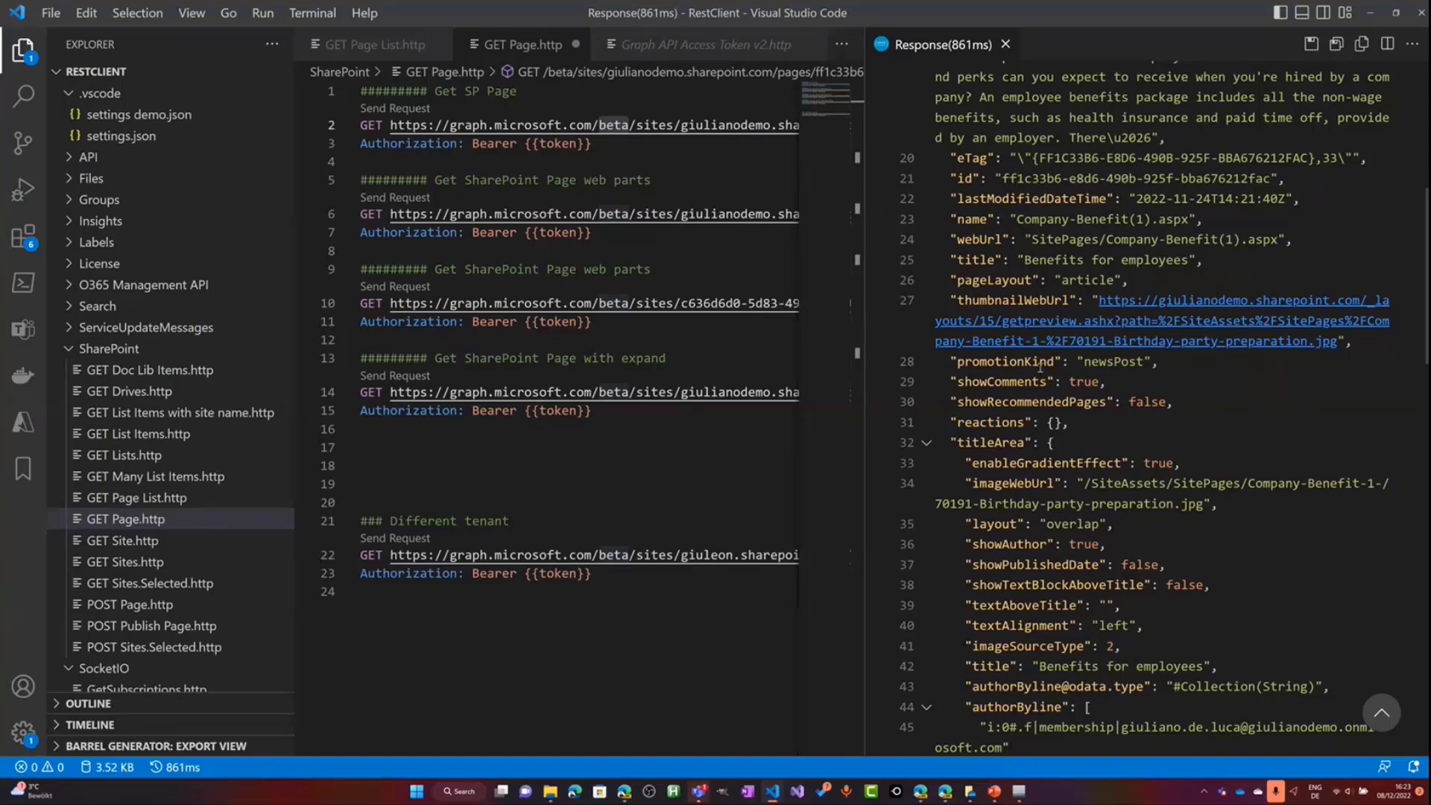
scroll(1046, 364, down, 1)
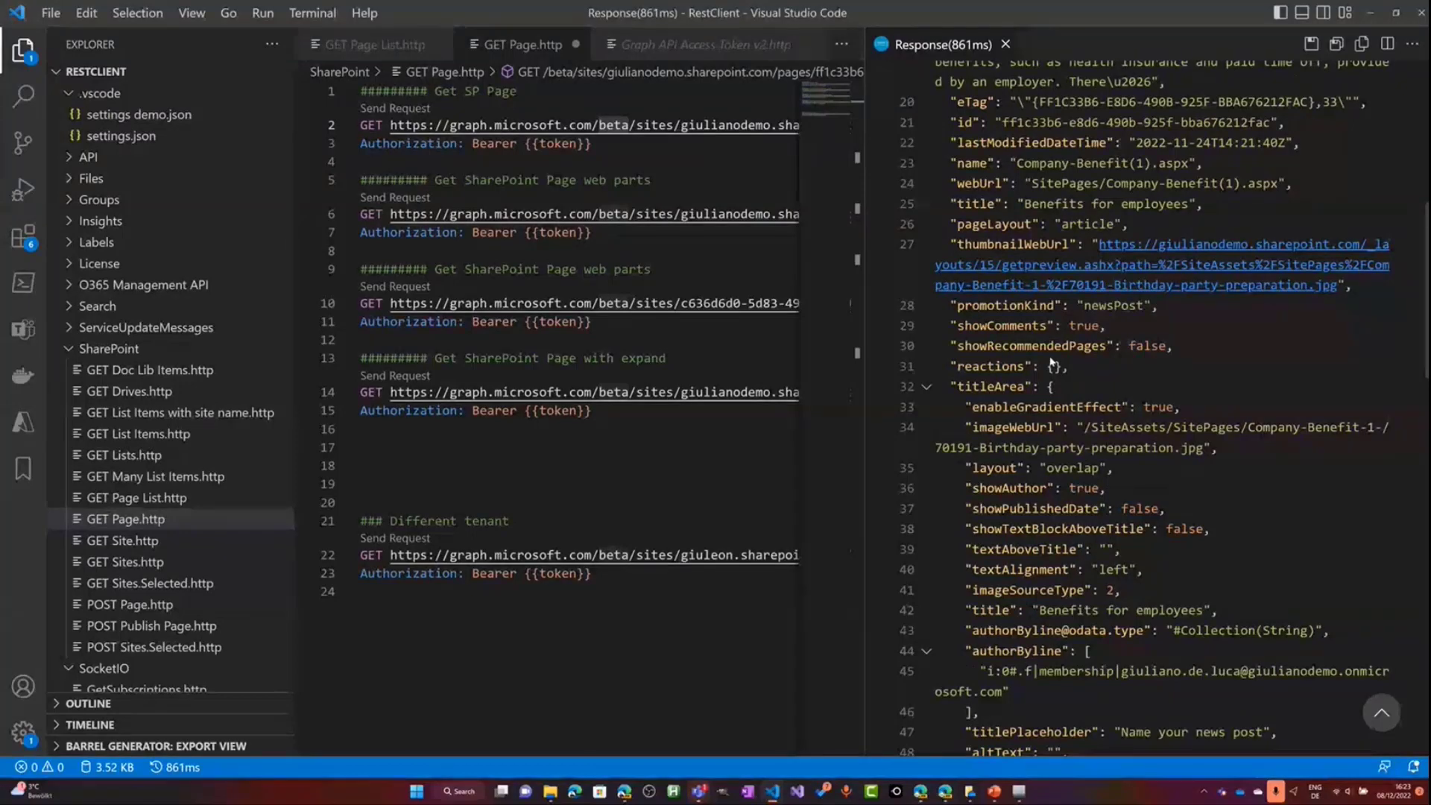
scroll(1051, 363, down, 1)
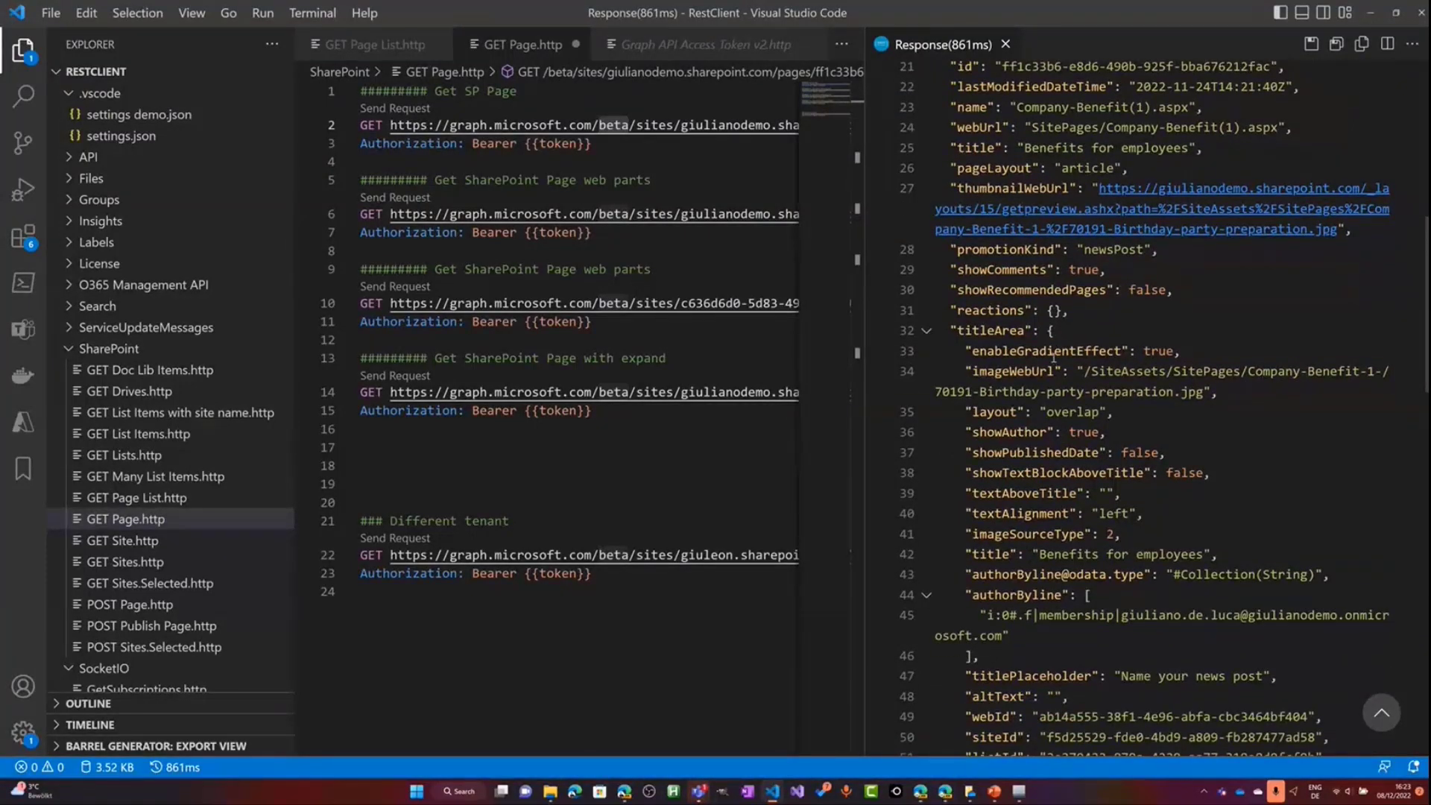
scroll(1044, 350, down, 1)
scroll(1036, 339, down, 5)
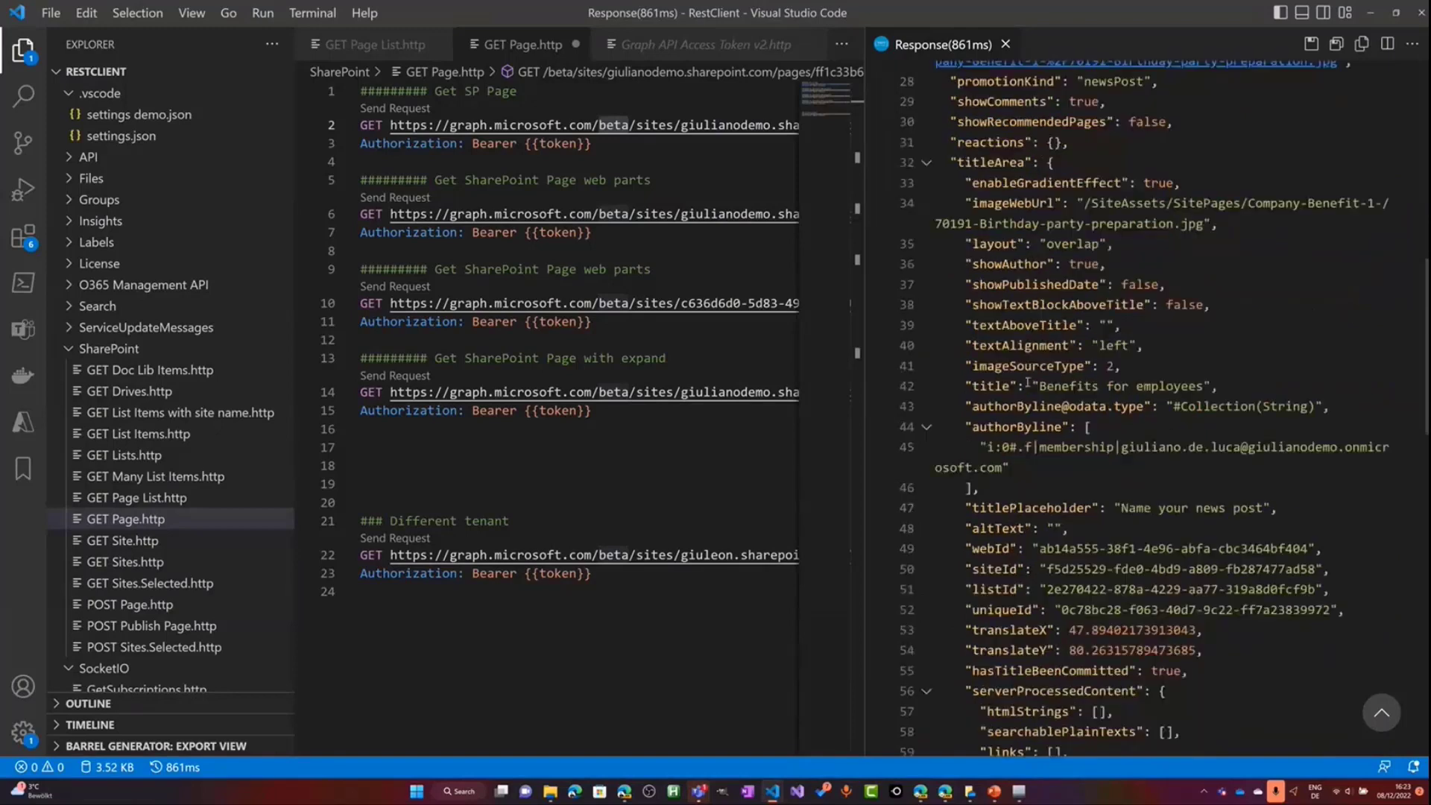
scroll(1029, 396, down, 2)
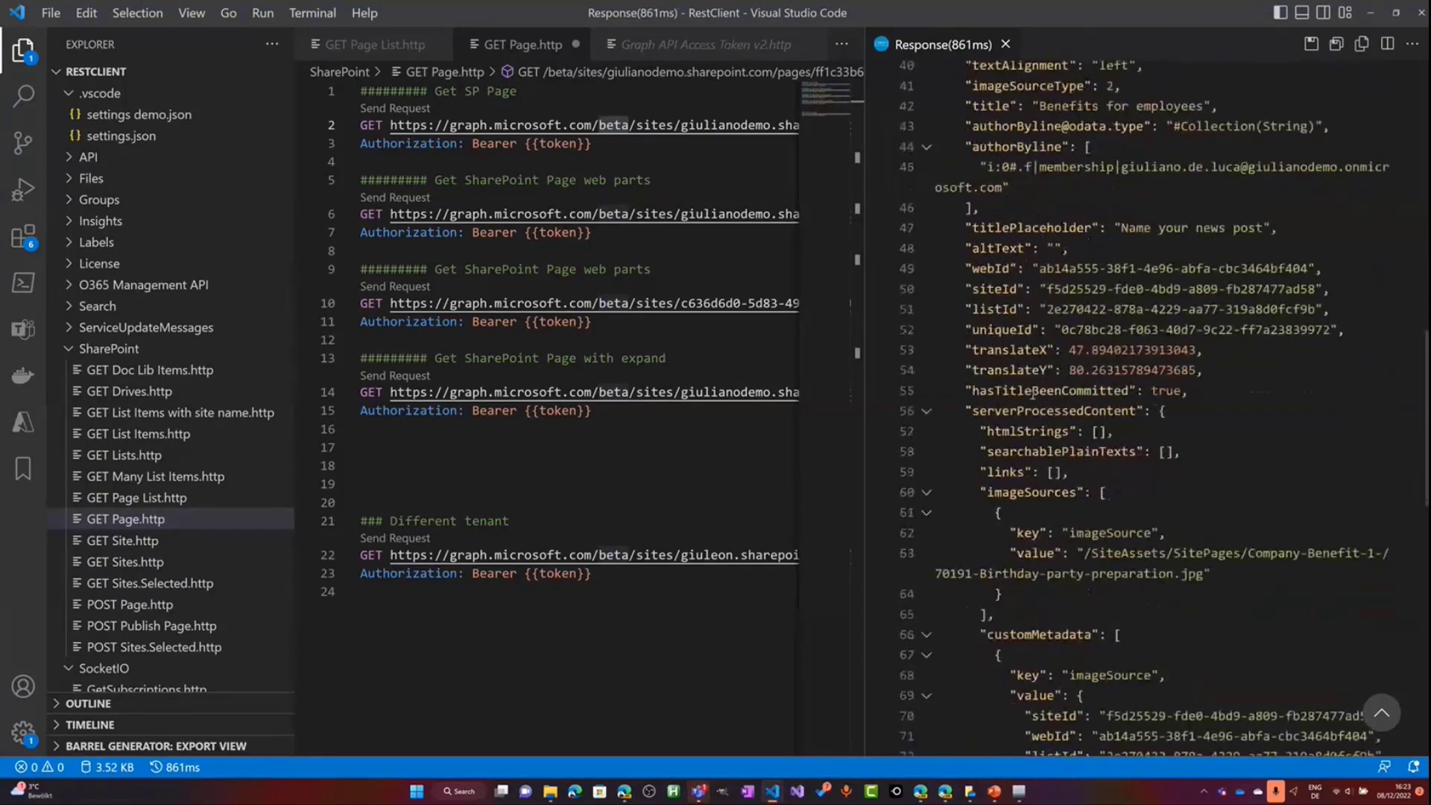
scroll(1033, 395, up, 5)
scroll(1034, 395, up, 1)
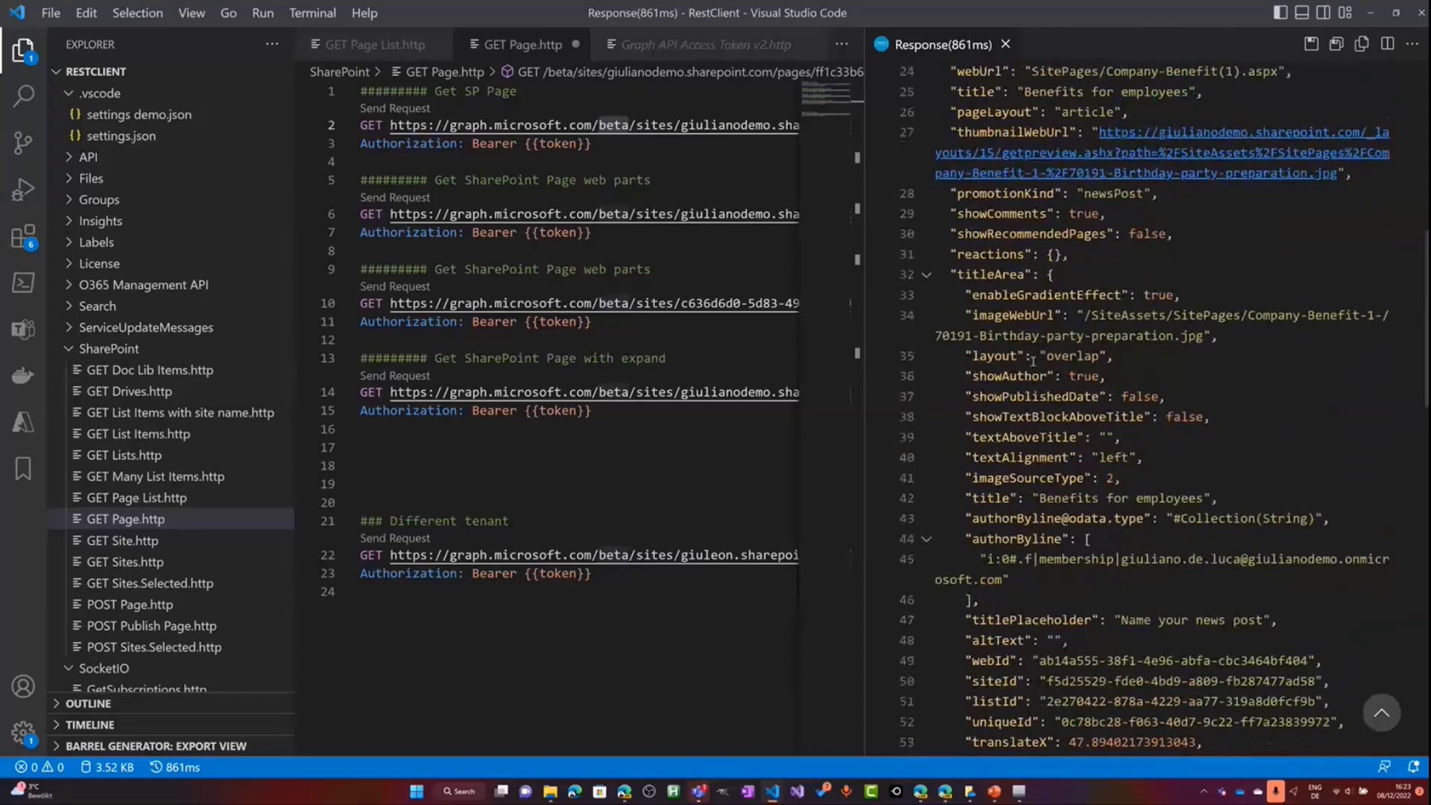
scroll(1033, 360, down, 4)
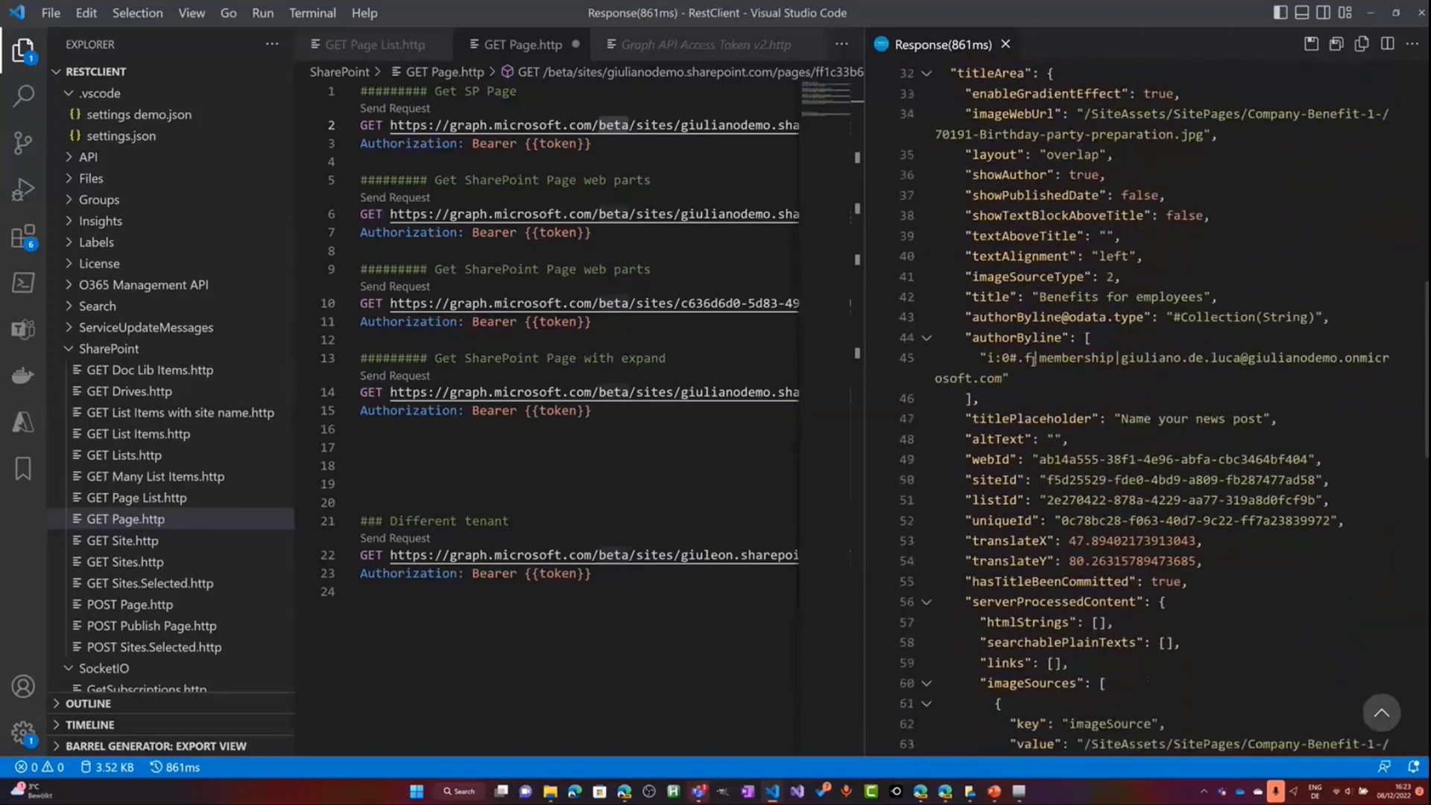
scroll(1033, 360, down, 3)
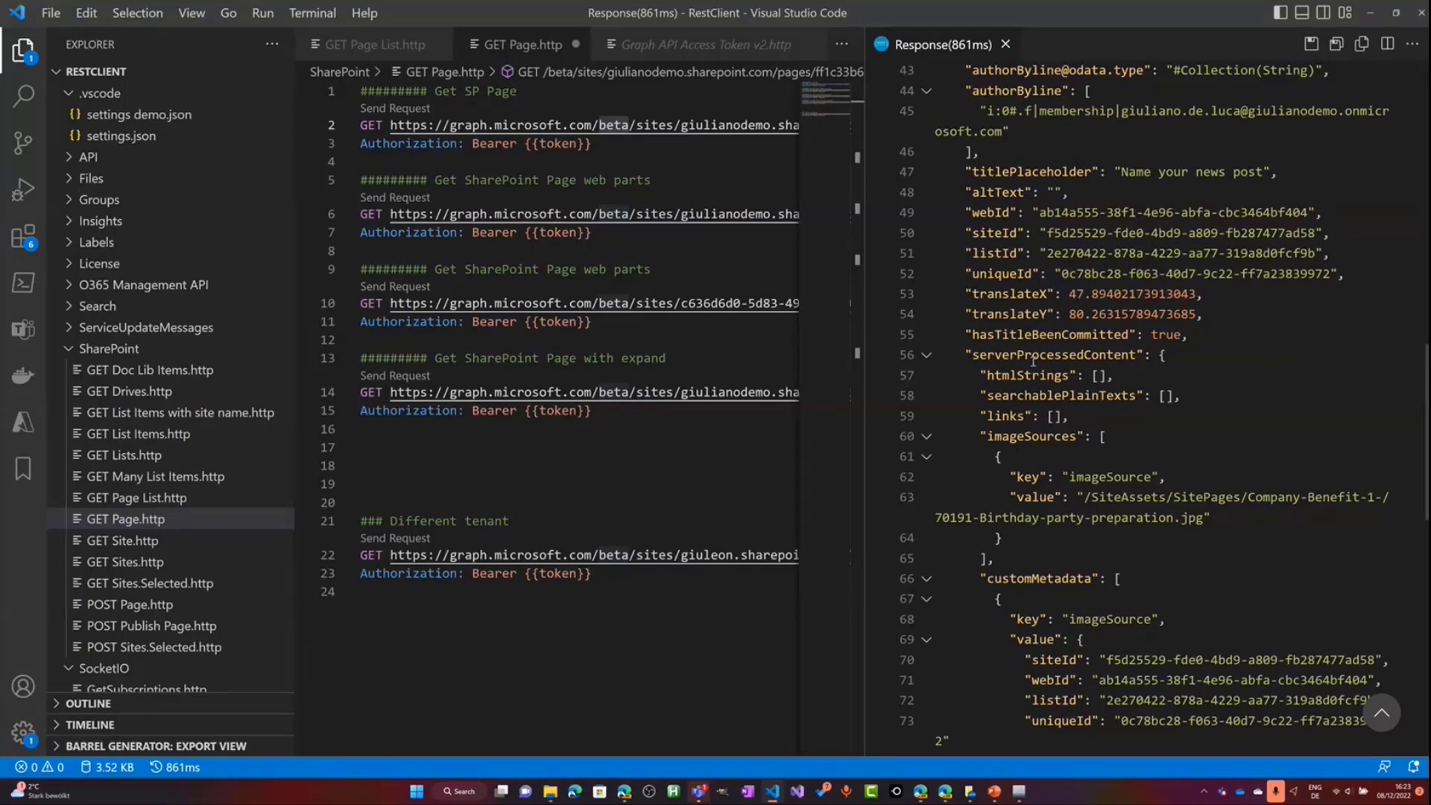
Close the response and highlight the select=id,title&expand=webparts query on line 6, then show line 10
key(ctrl+1)
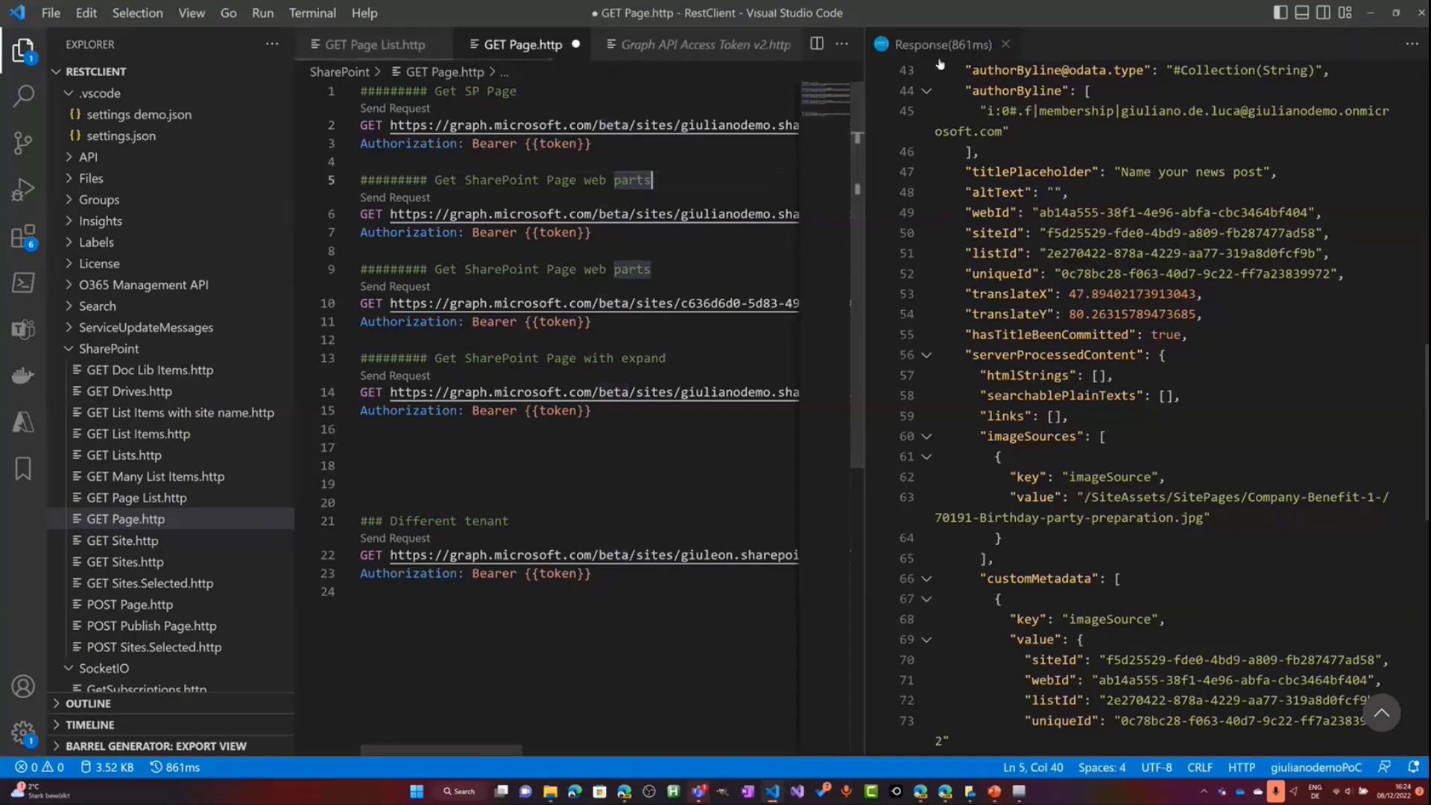
click(1005, 44)
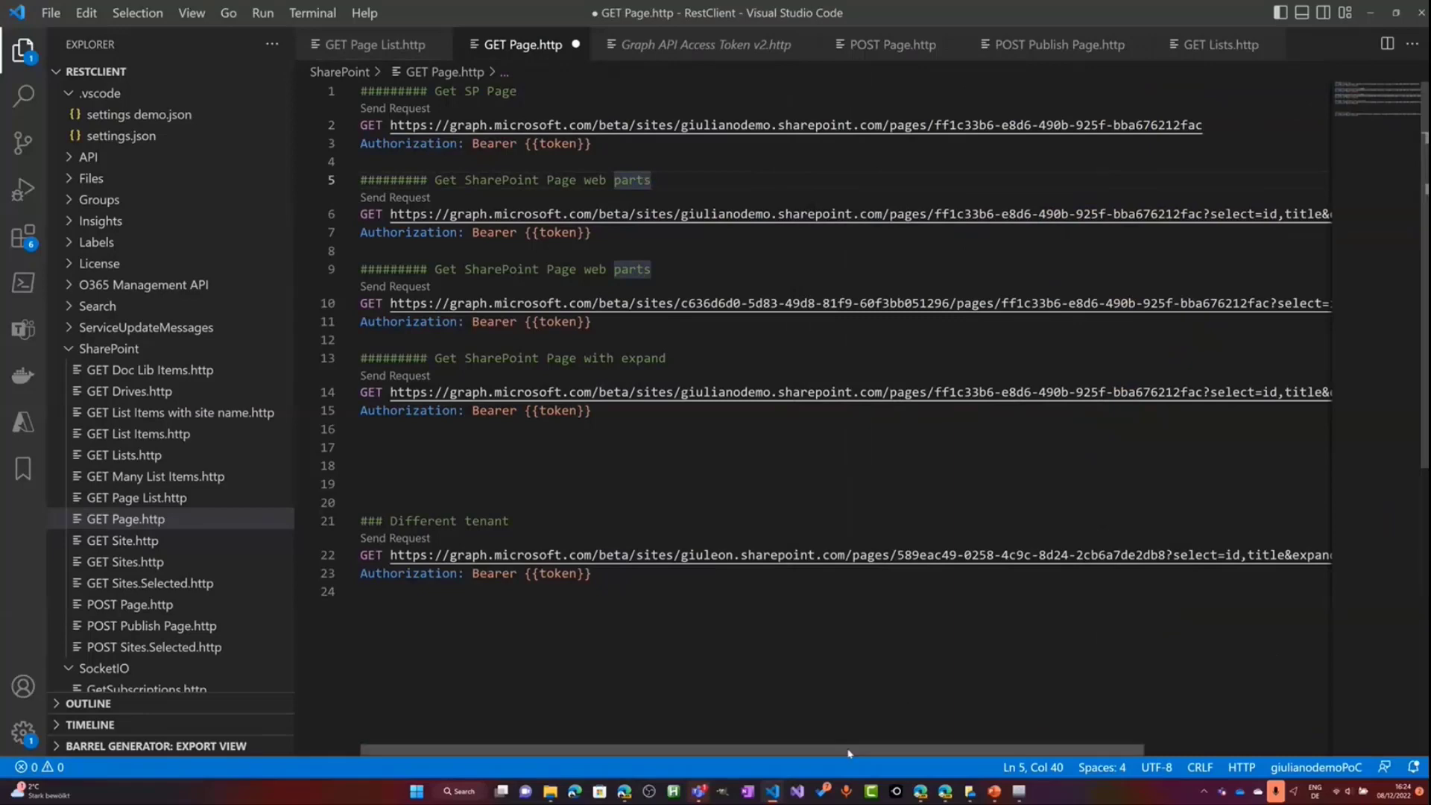
drag(848, 753, 1036, 753)
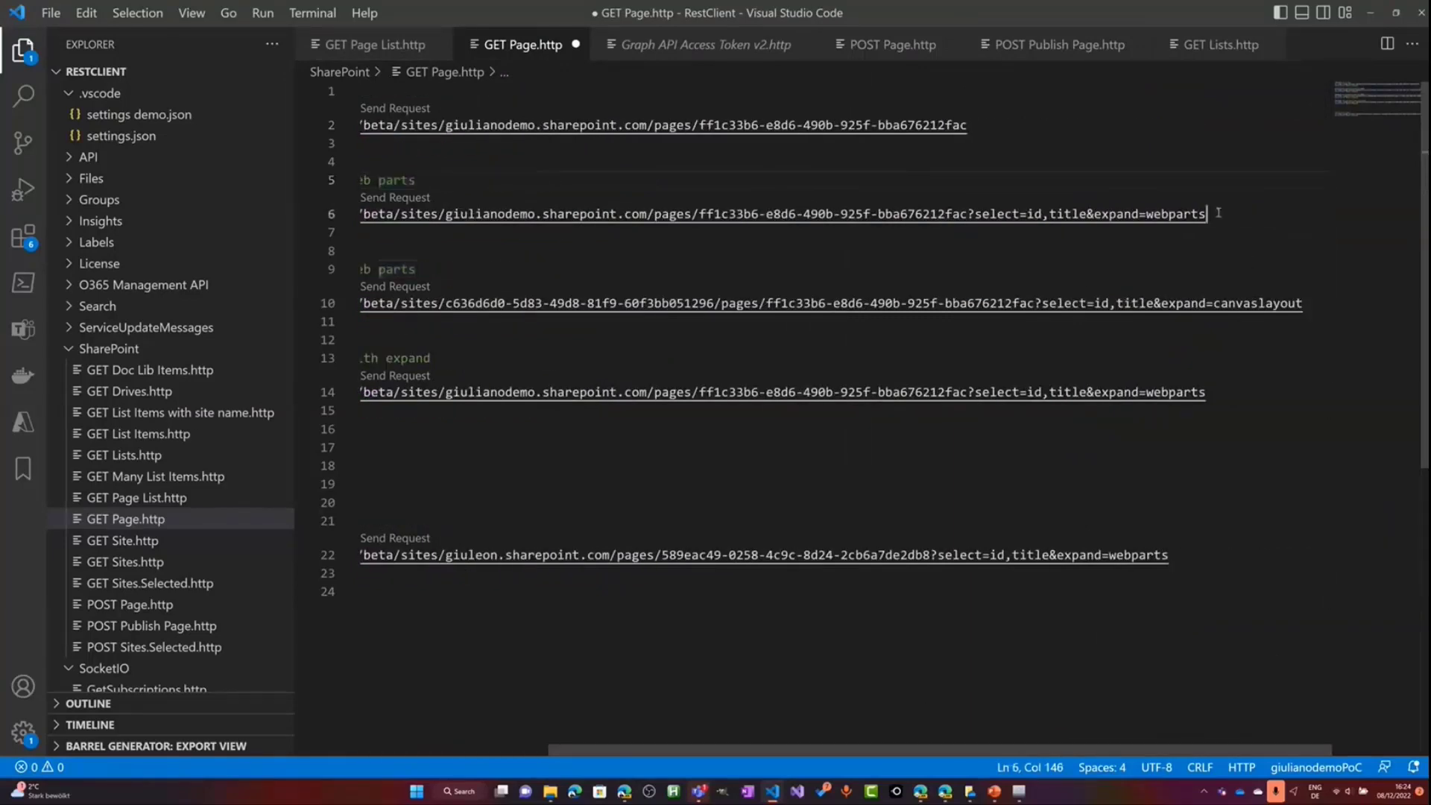
drag(1218, 214, 969, 214)
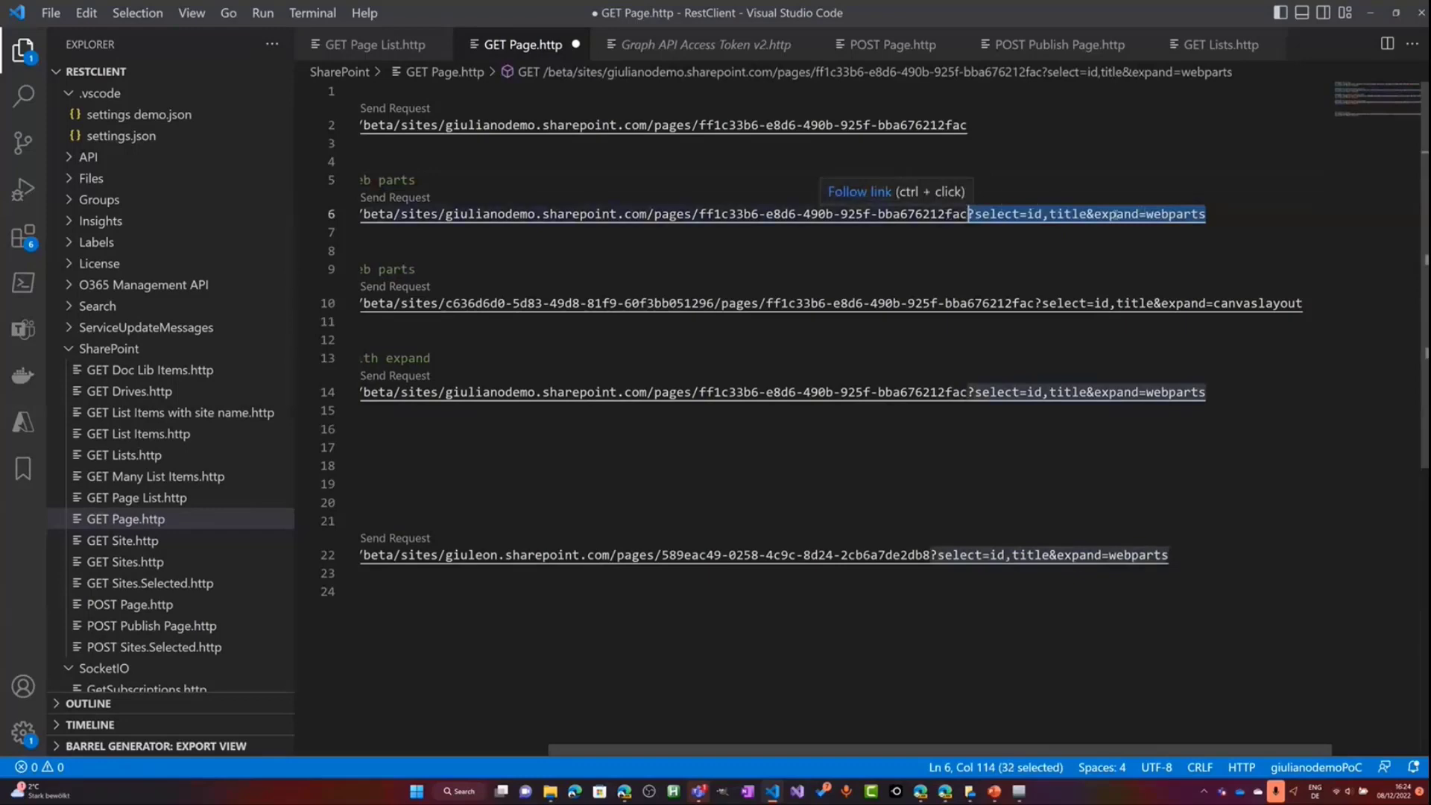
double_click(1175, 213)
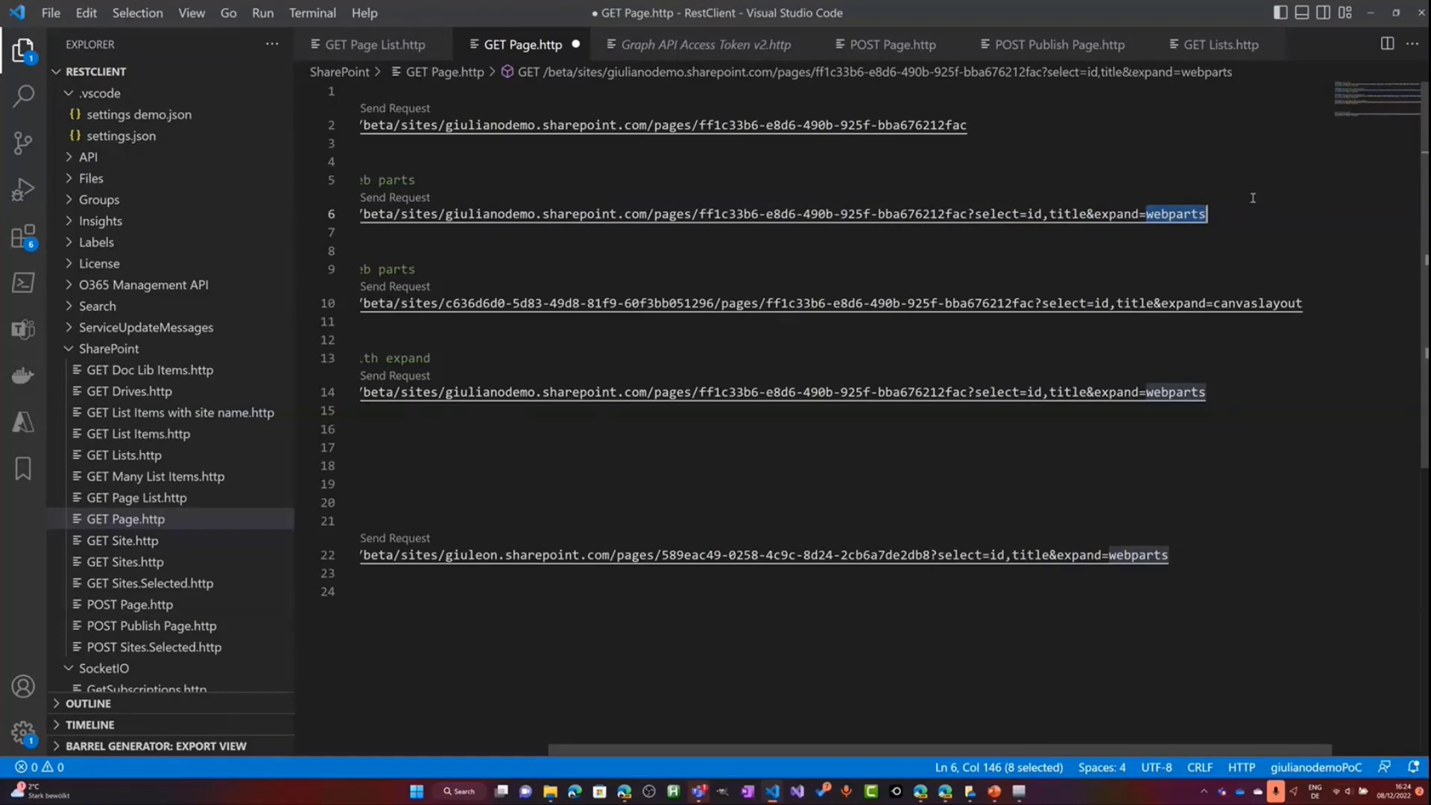
click(1297, 298)
key(Home)
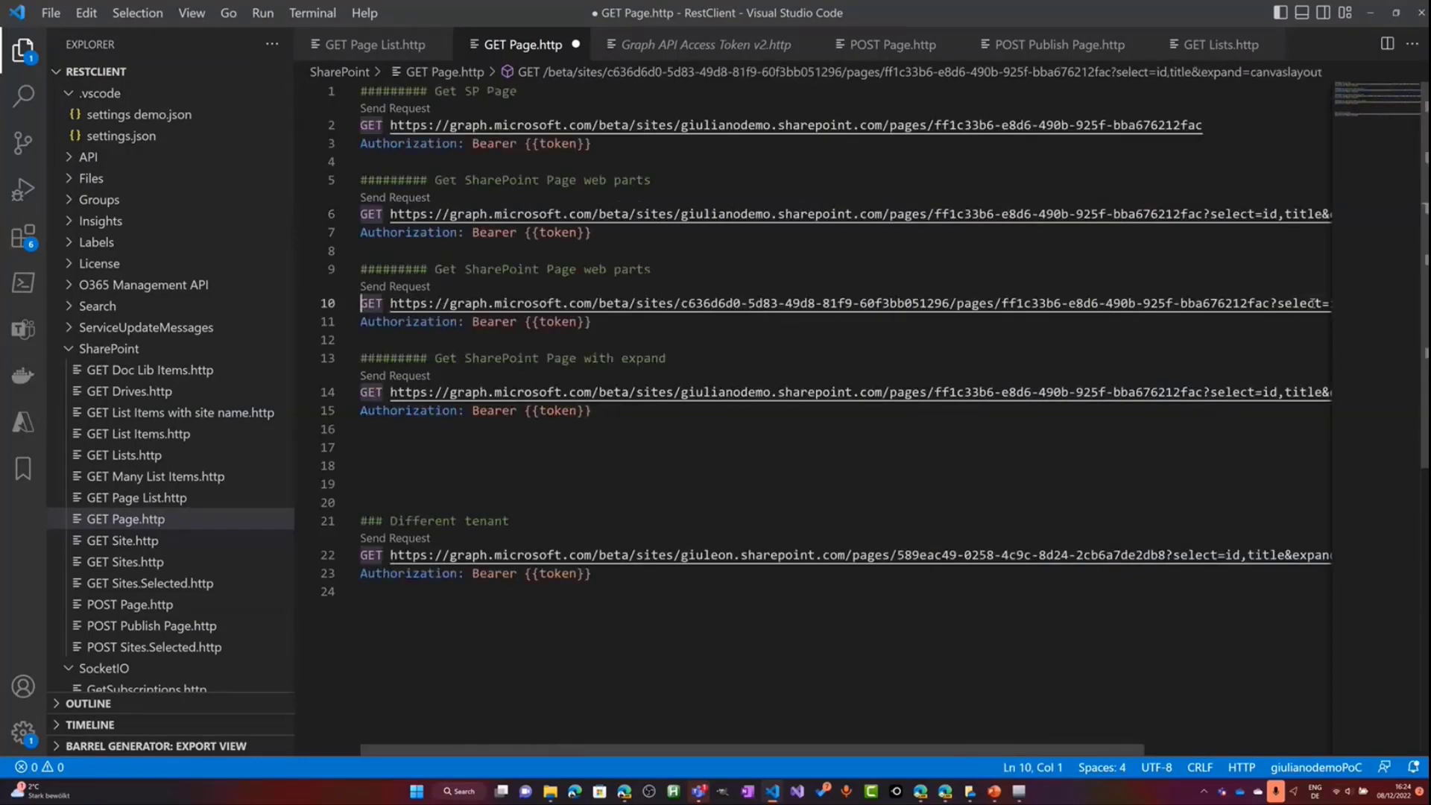
scroll(1175, 725, right, 3)
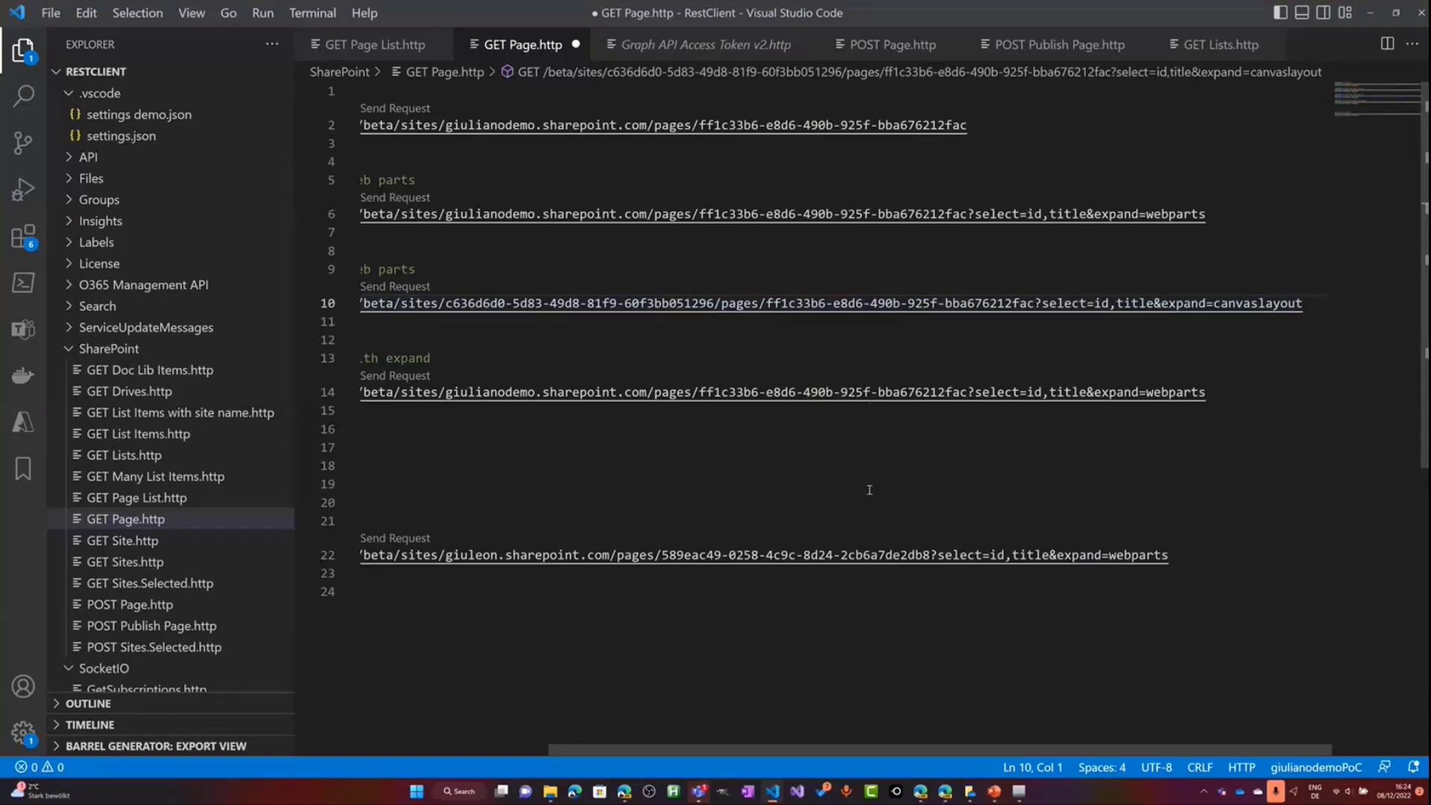
Open the Create SharePoint Sages flow for editing, collapse the POST cards and expand HTTP GET Page
click(944, 793)
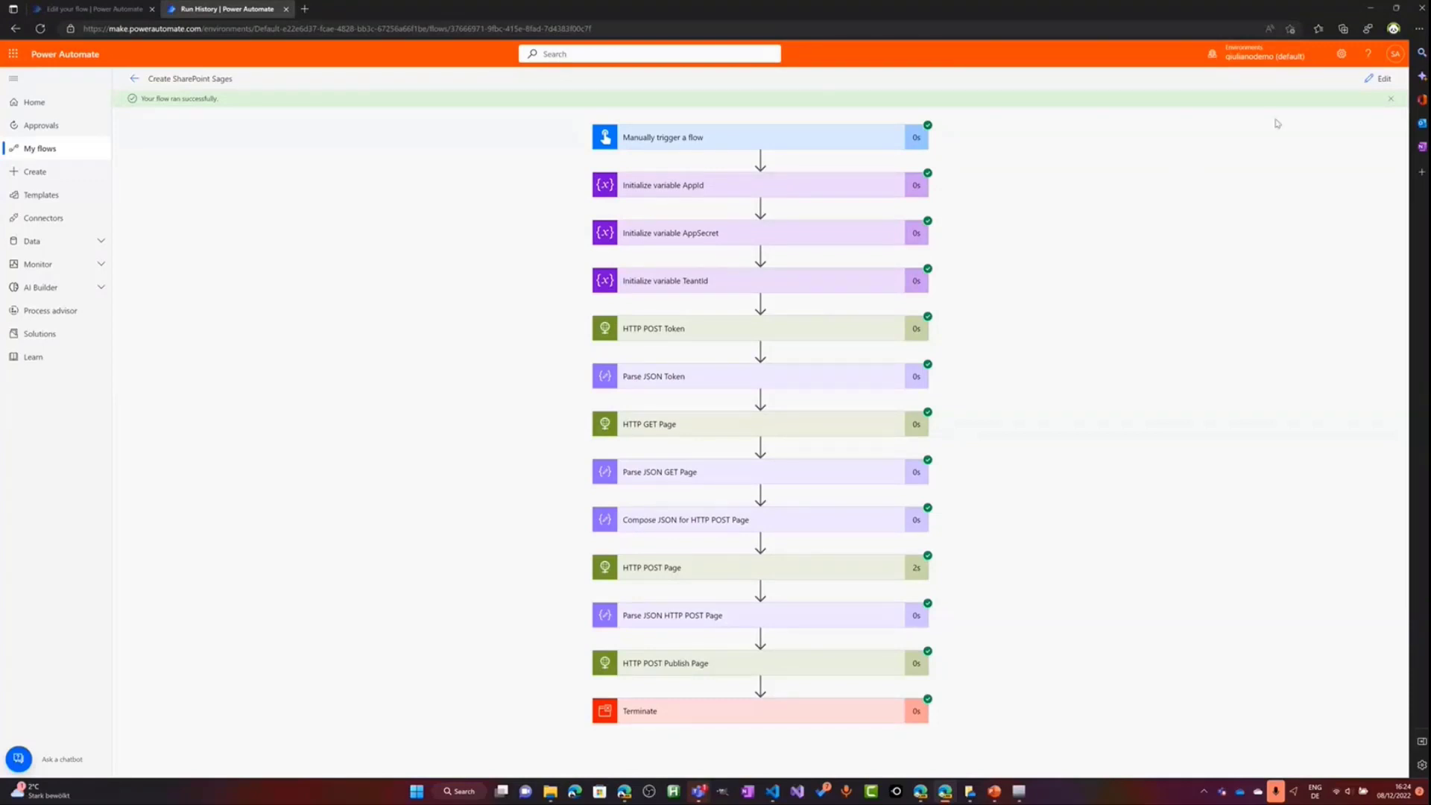
click(1371, 79)
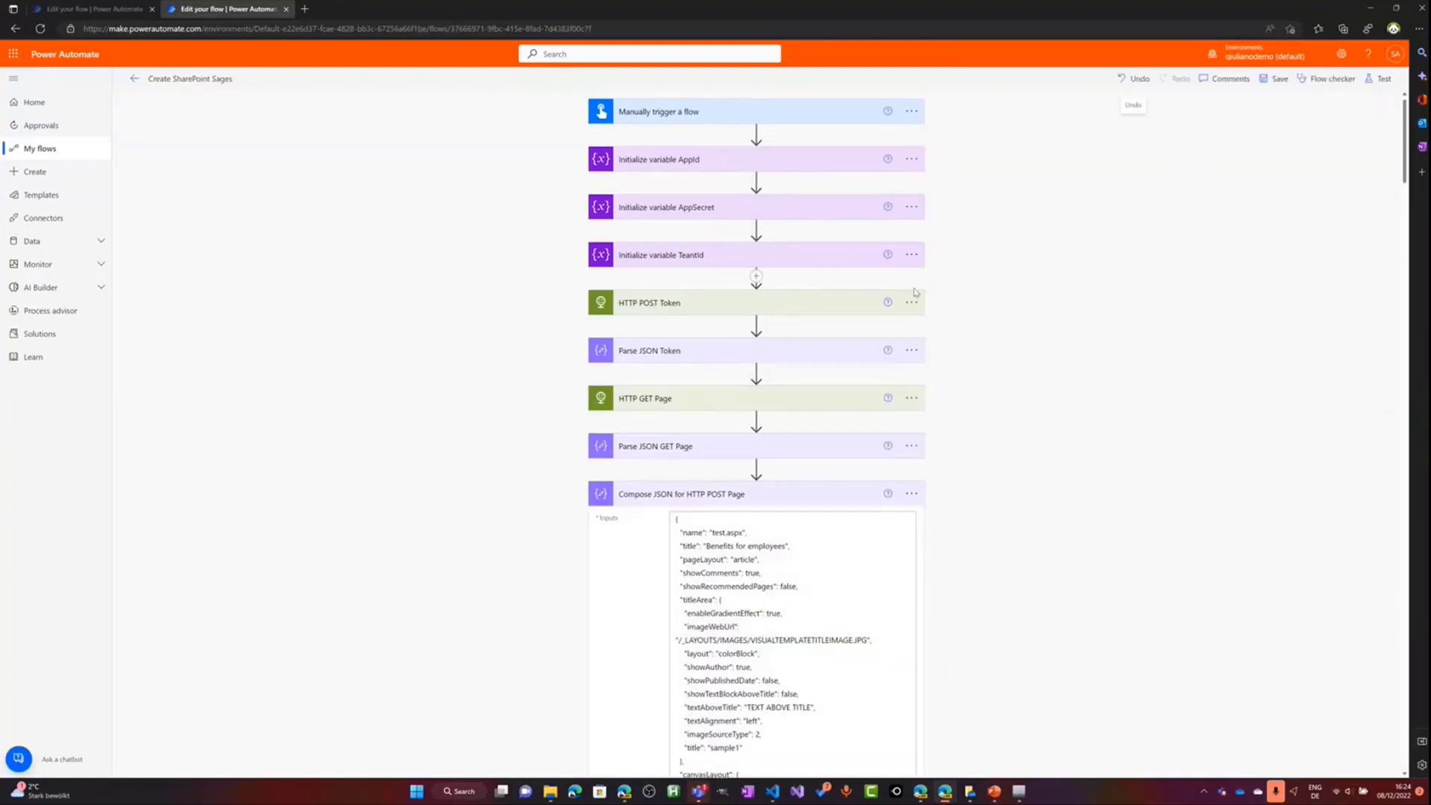
click(626, 493)
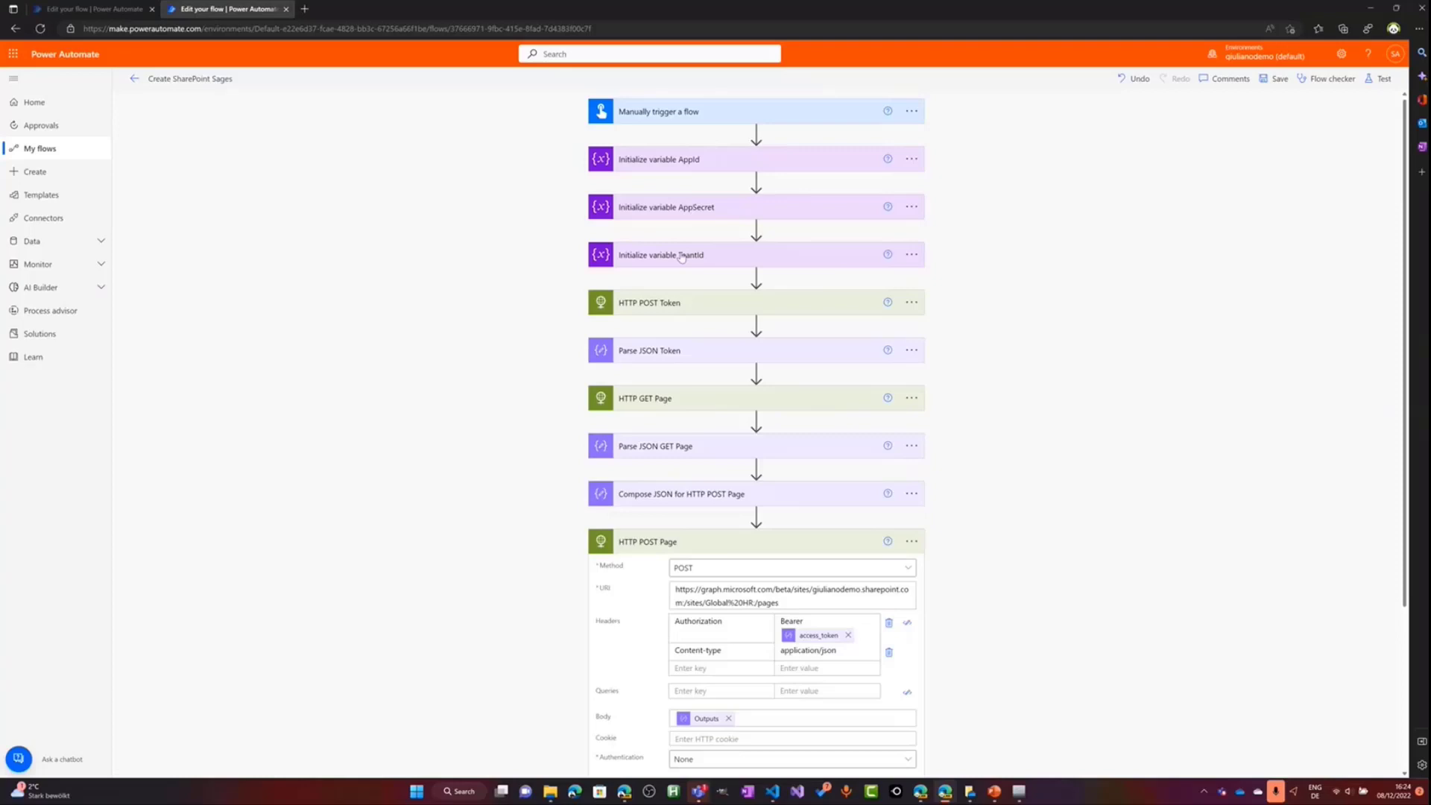
click(656, 547)
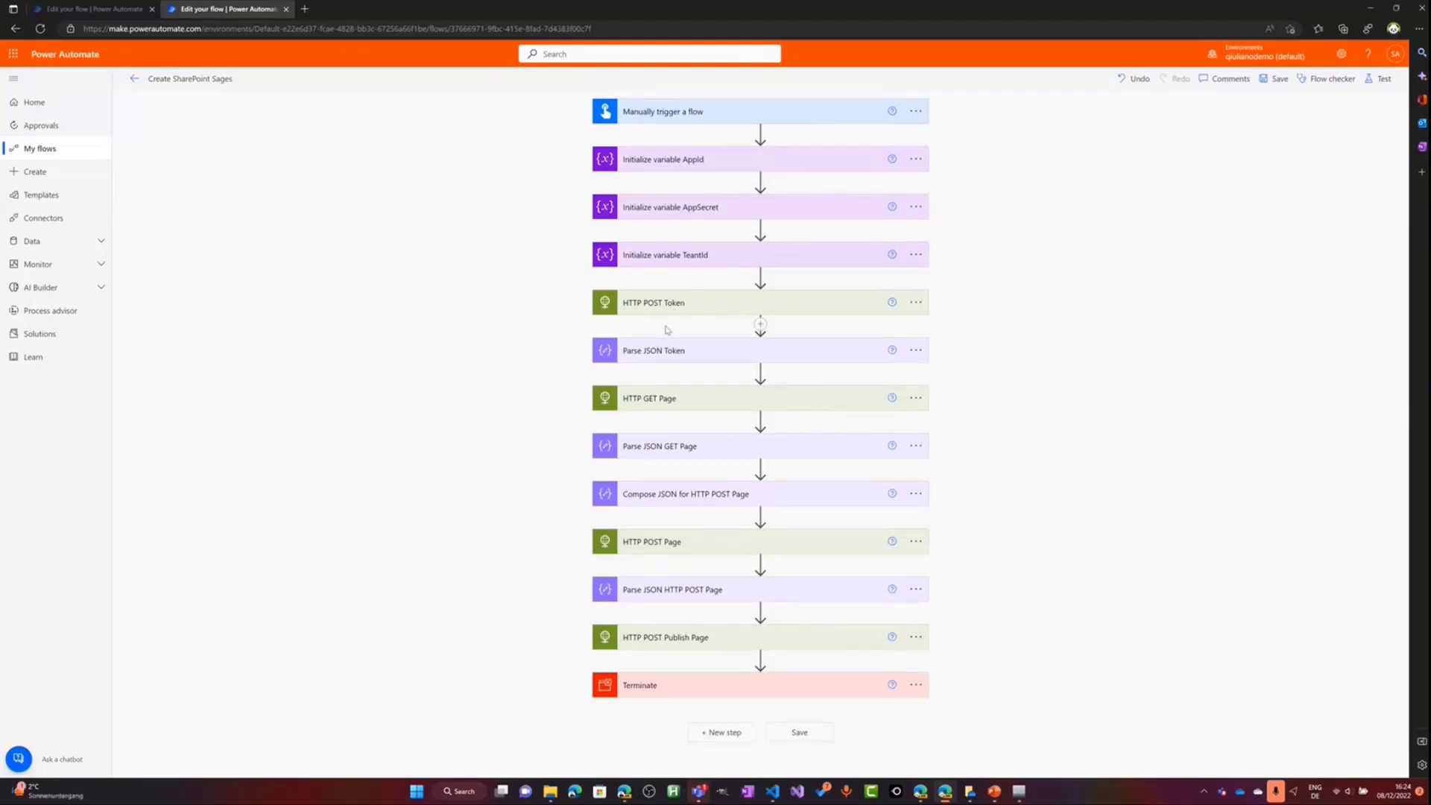
click(655, 399)
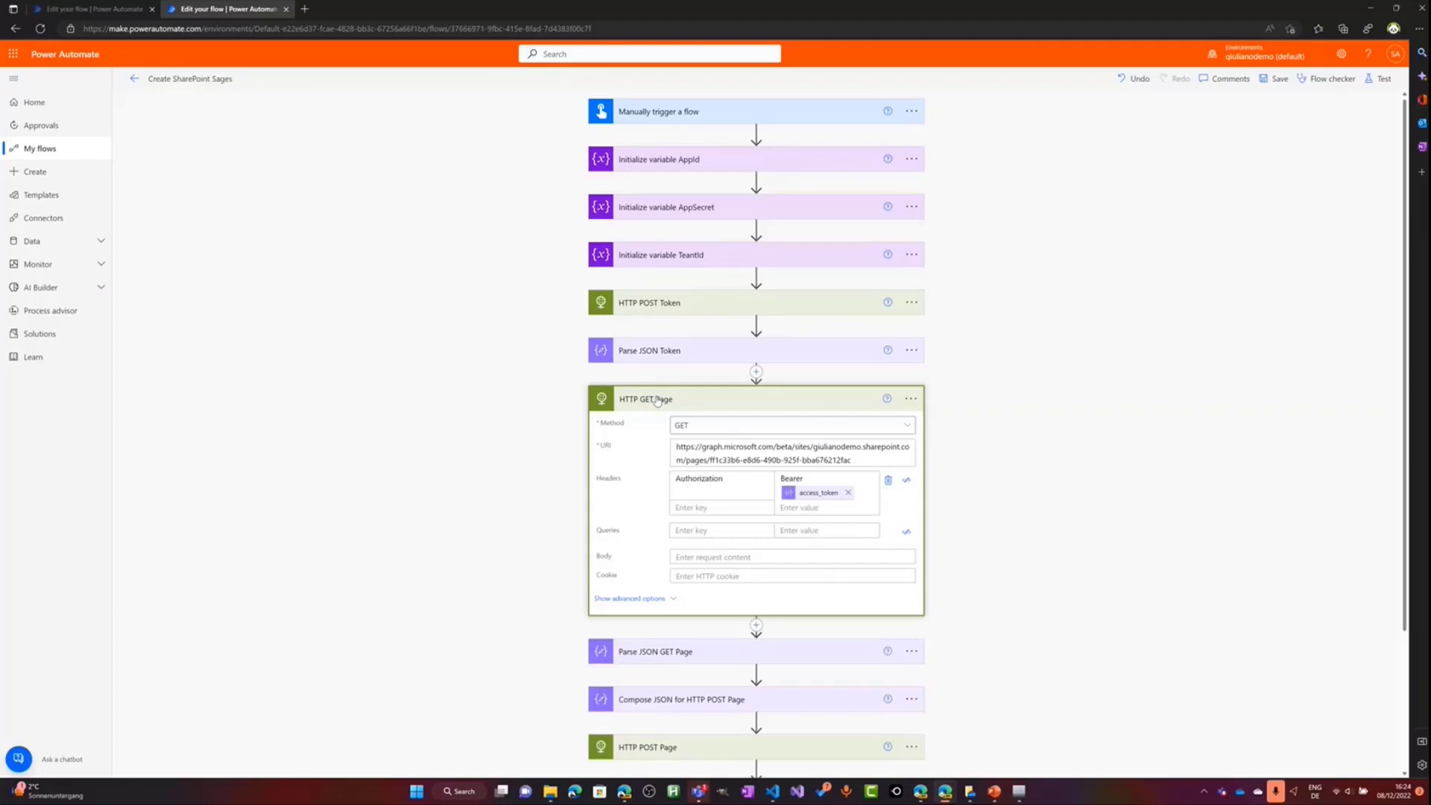
scroll(656, 400, up, 5)
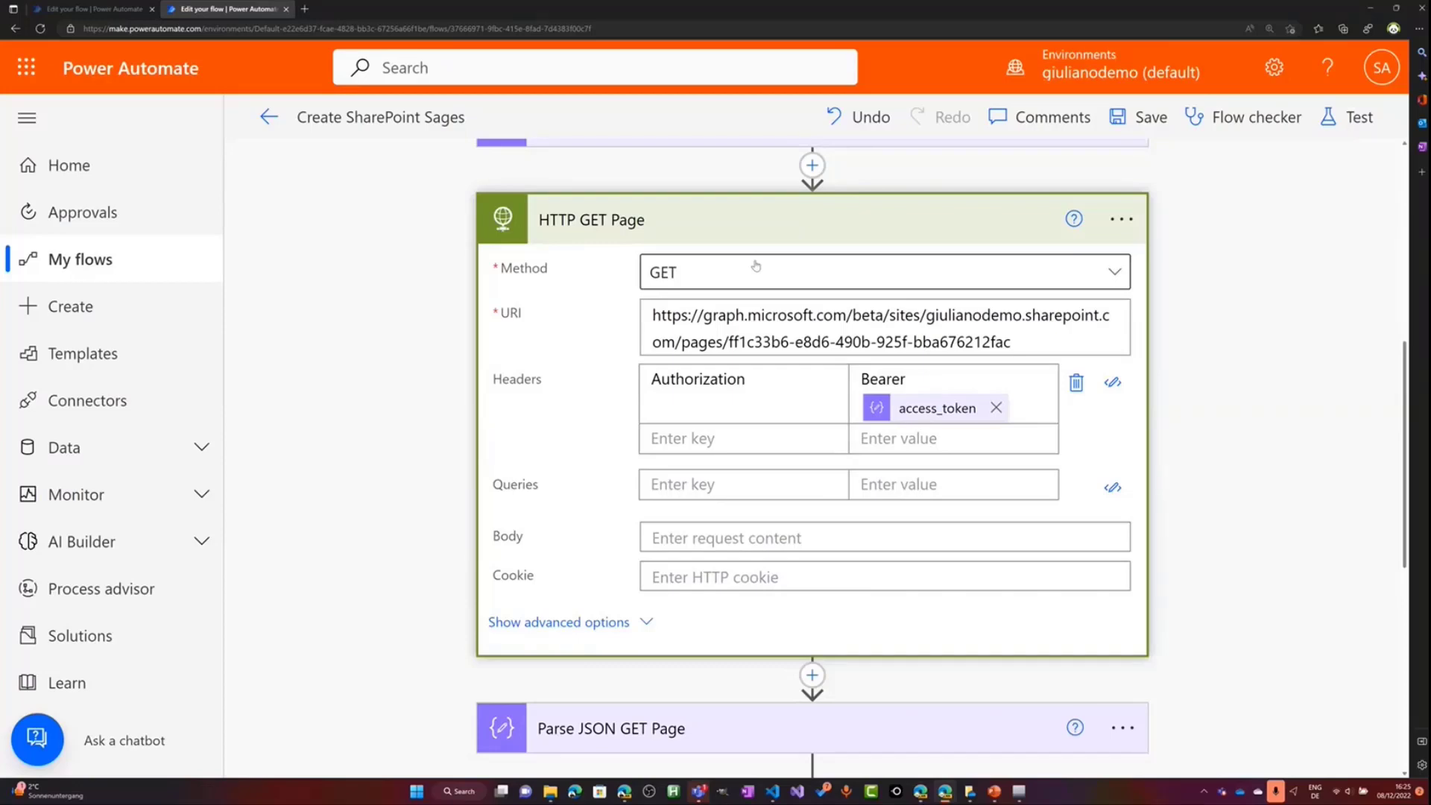
scroll(755, 266, down, 6)
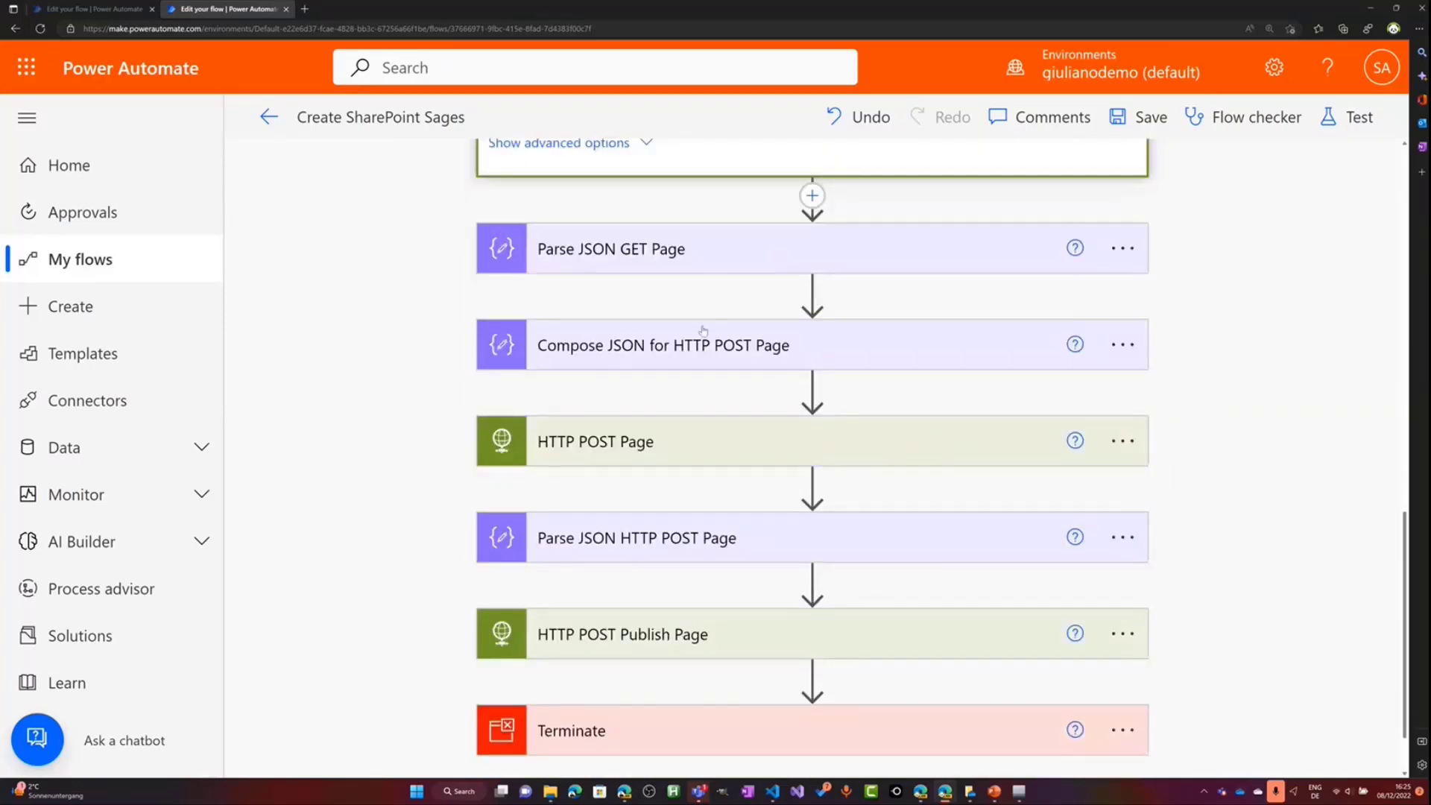
Expand Compose JSON for HTTP POST Page and scroll through the test.aspx page JSON
click(702, 330)
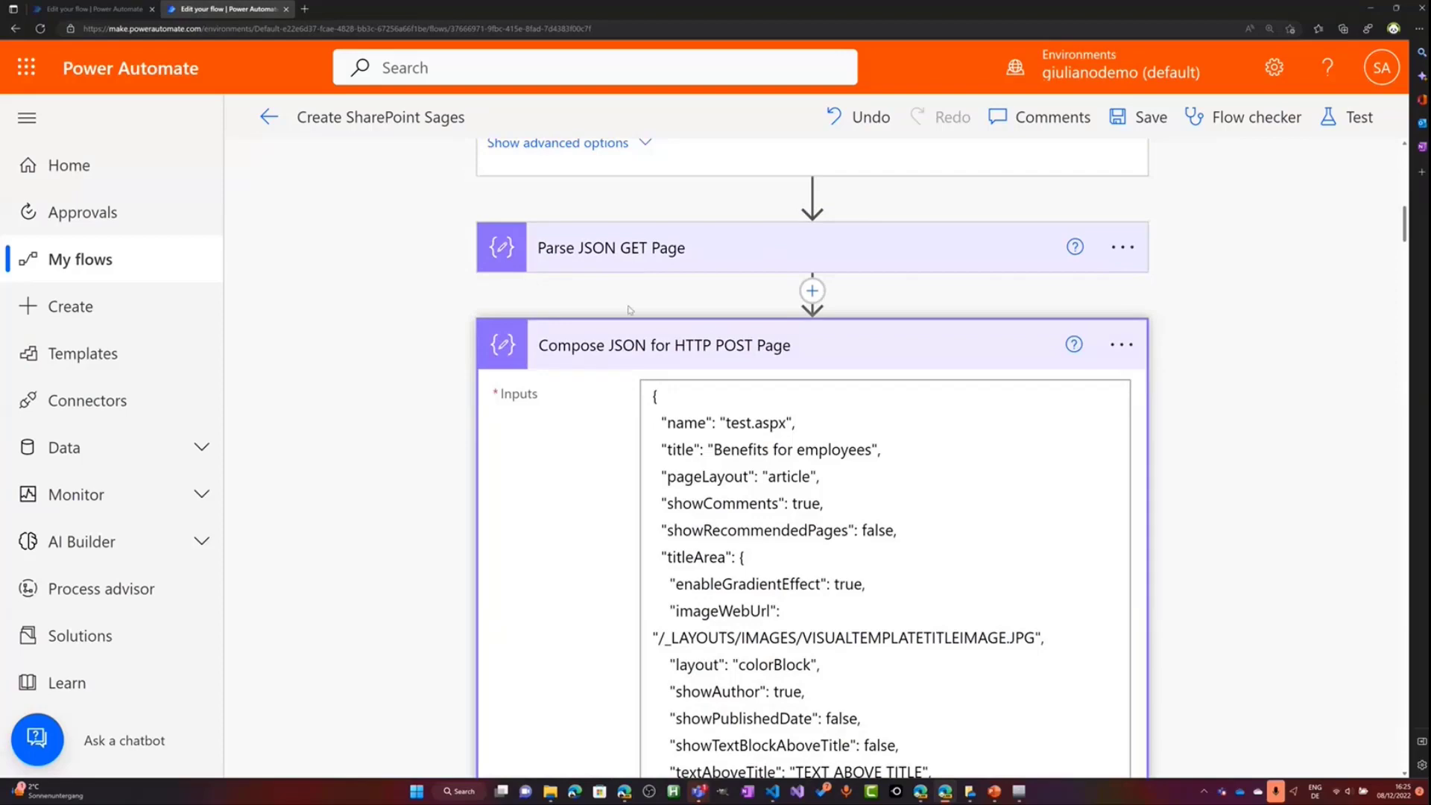
scroll(628, 310, down, 2)
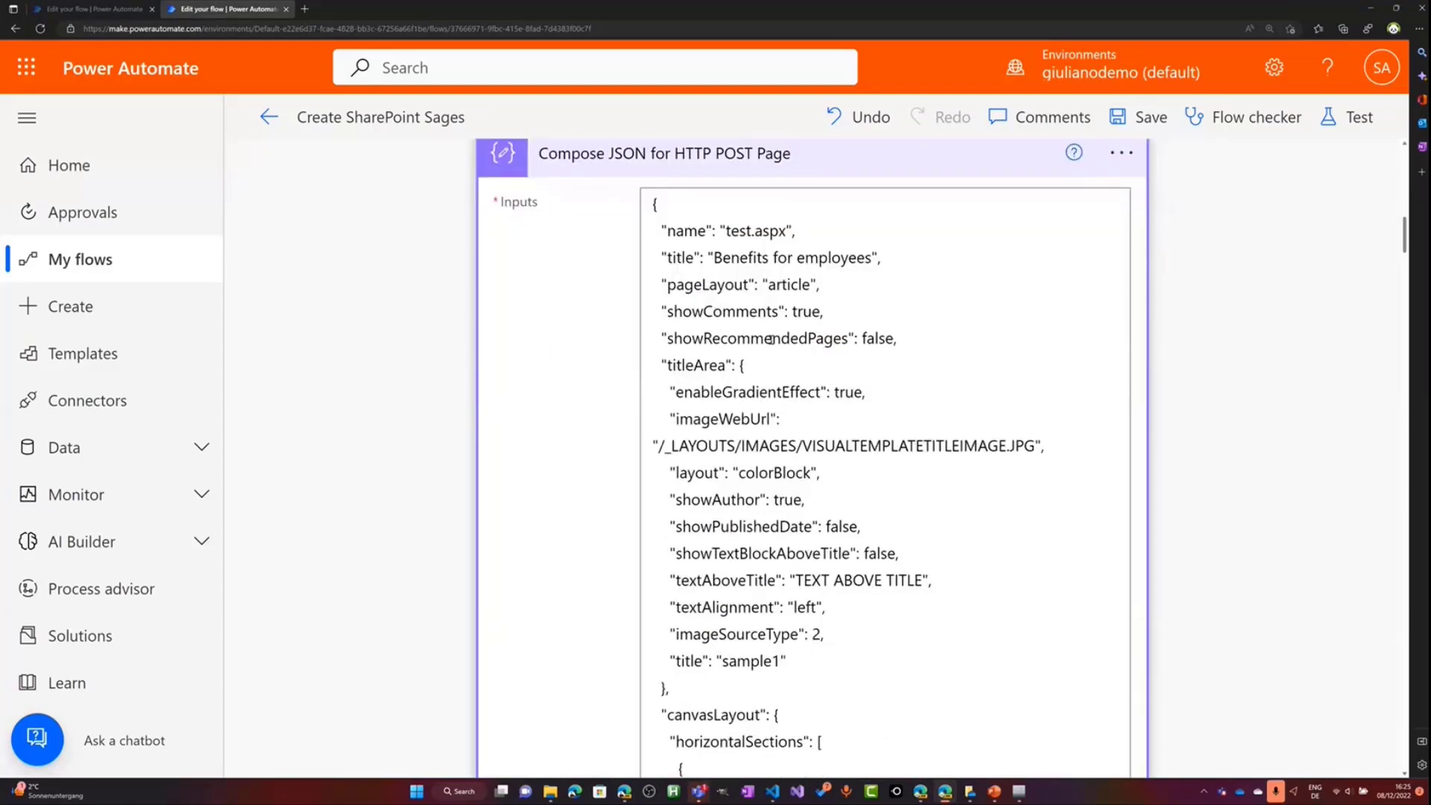
scroll(796, 333, down, 2)
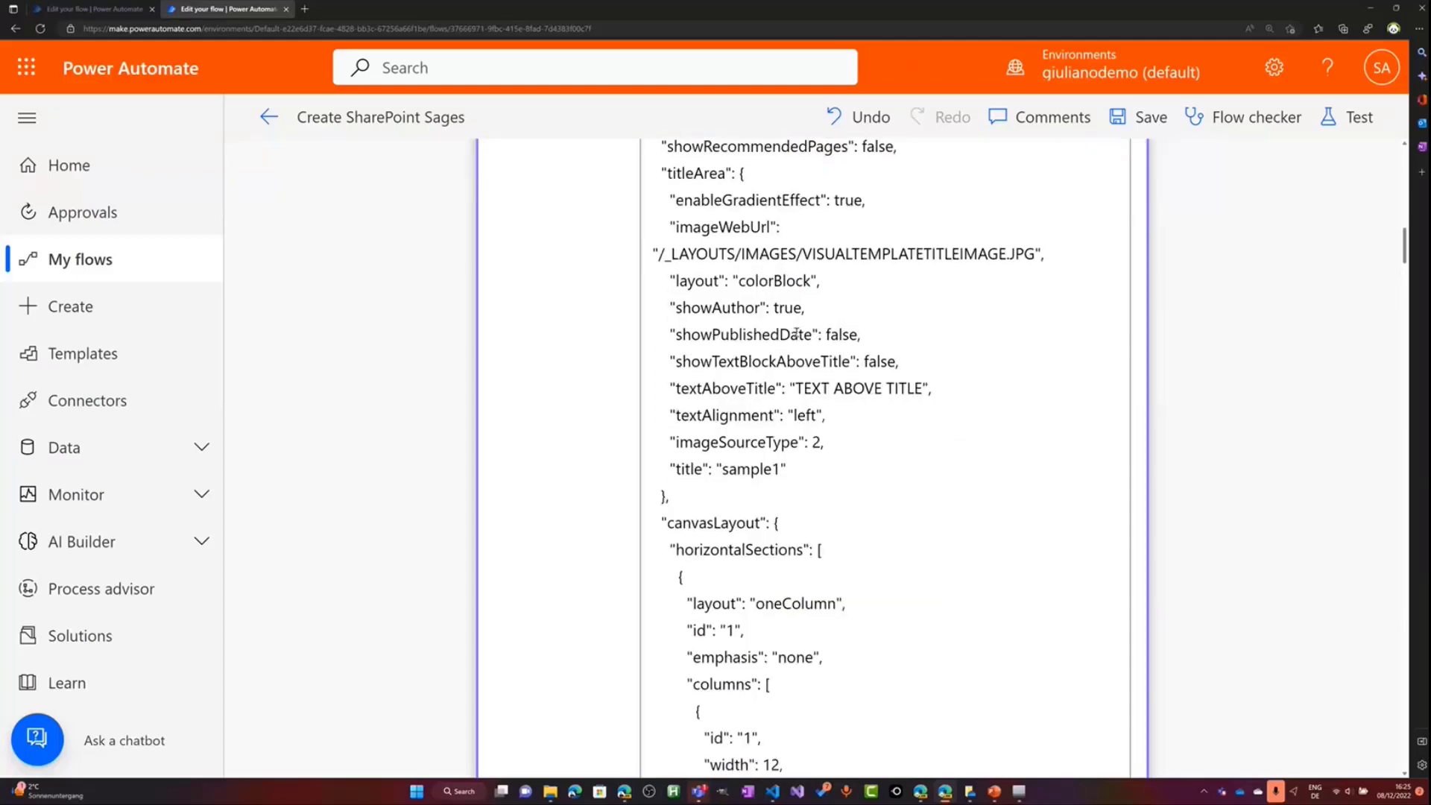
scroll(796, 333, down, 2)
scroll(808, 323, up, 2)
scroll(809, 313, up, 1)
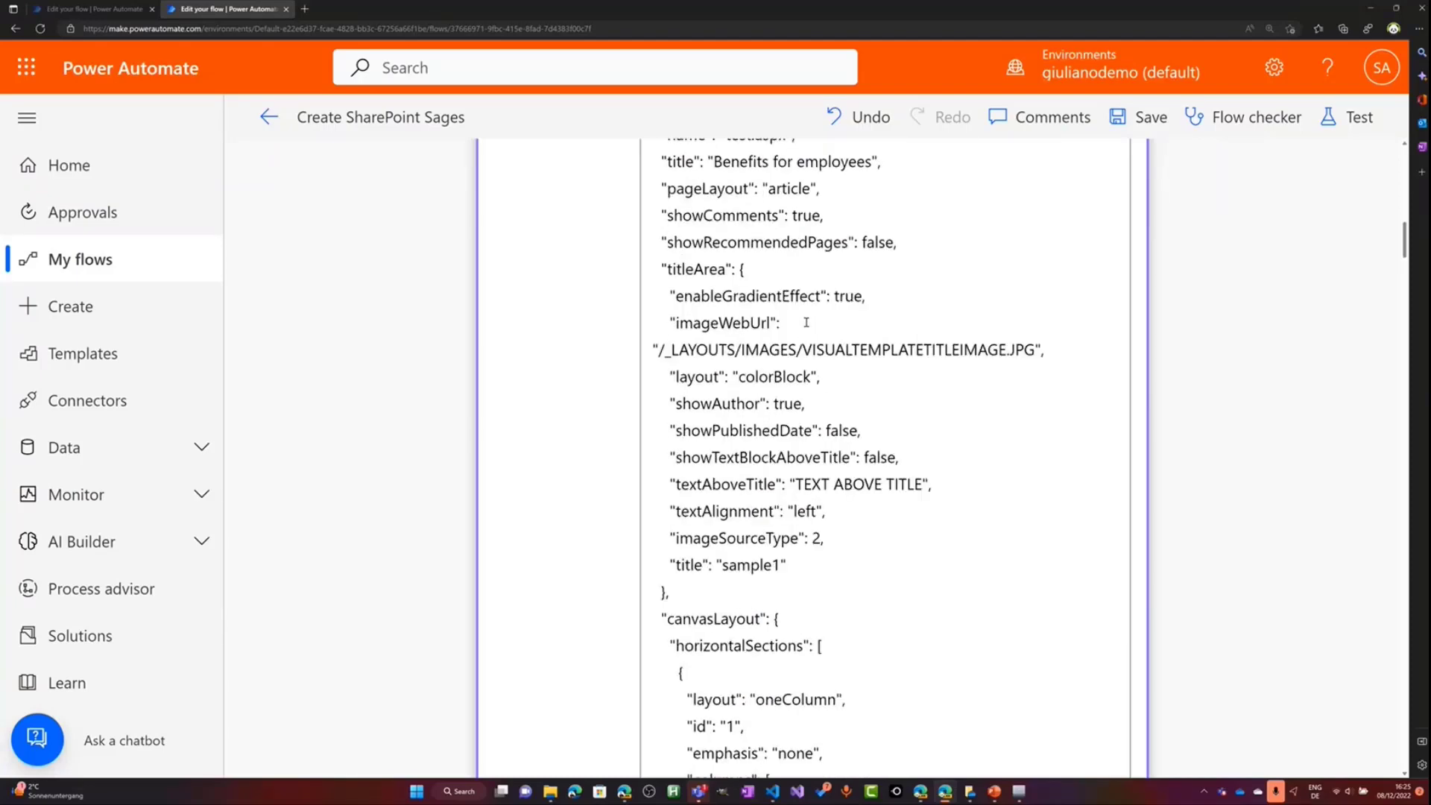
scroll(805, 324, down, 15)
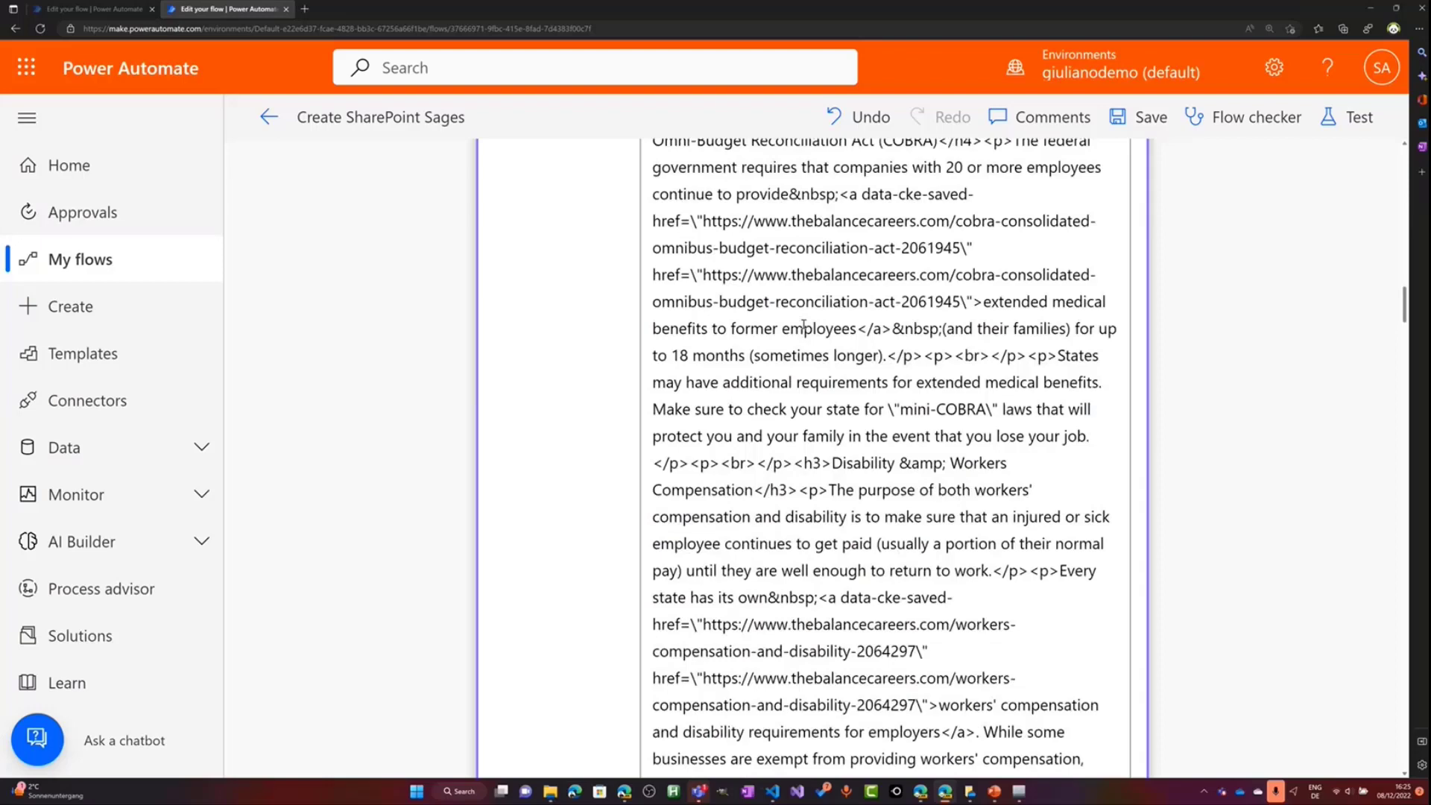
scroll(803, 326, down, 10)
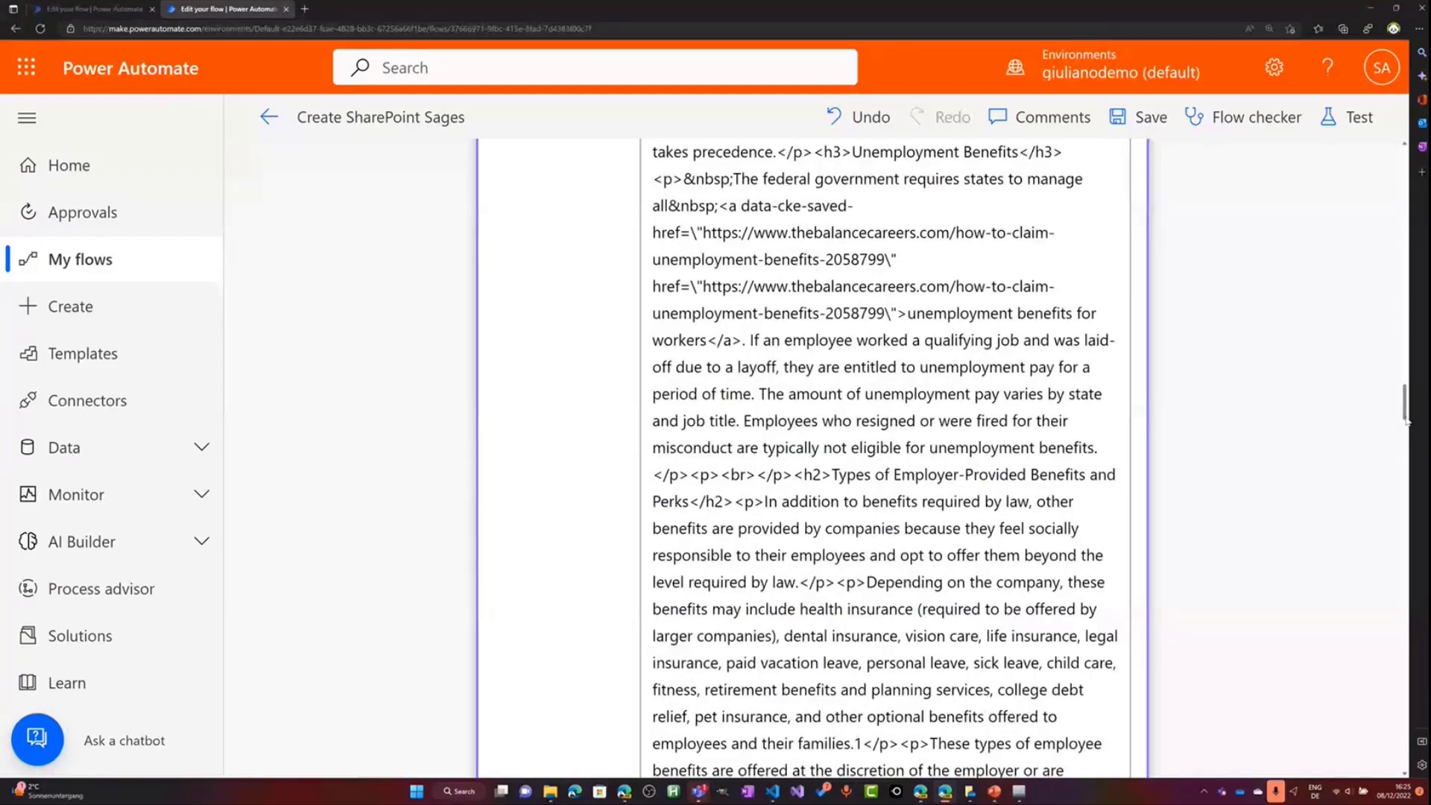
drag(1406, 421, 1371, 200)
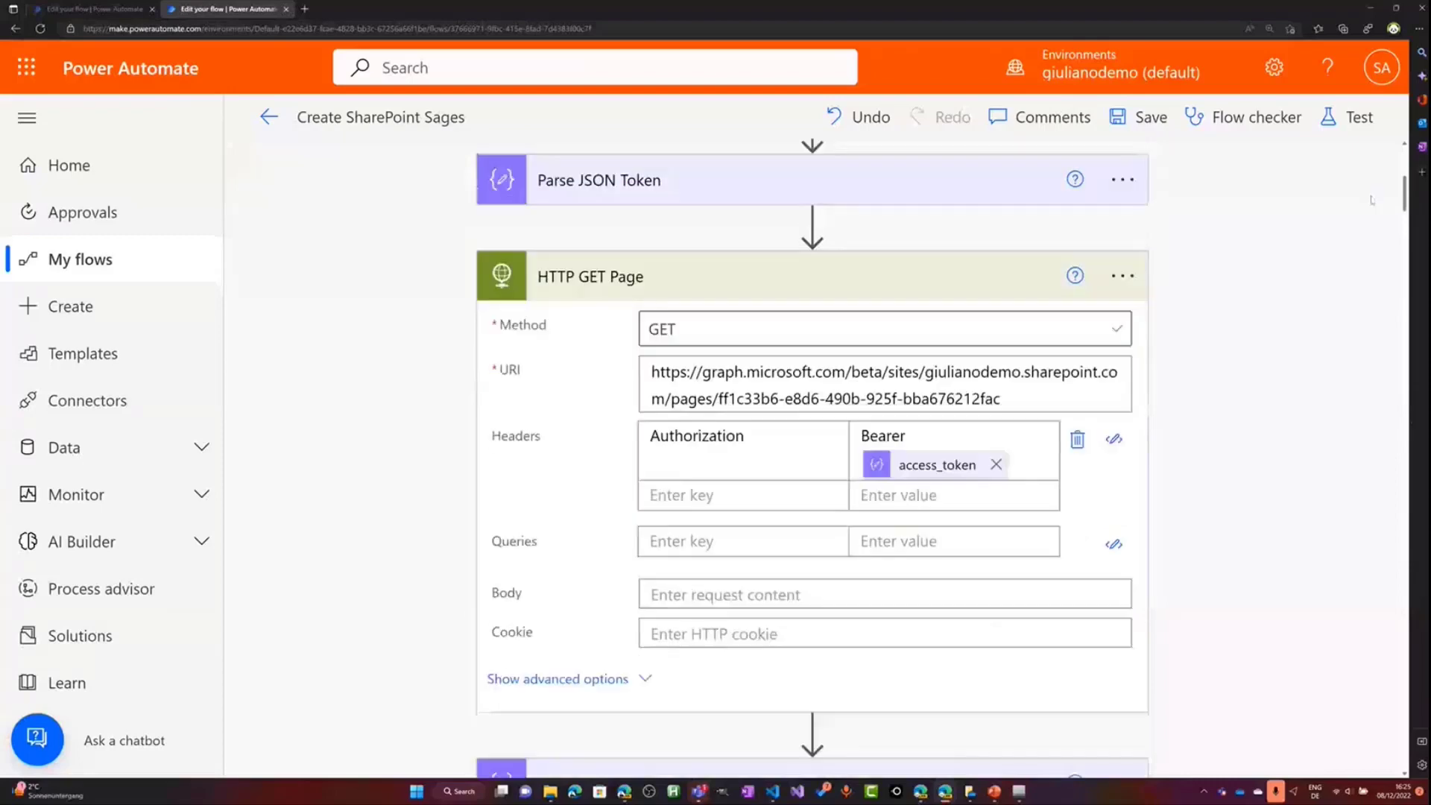
Check the page ID in the HTTP GET Page URI, then dismiss the dynamic content panel
click(1038, 398)
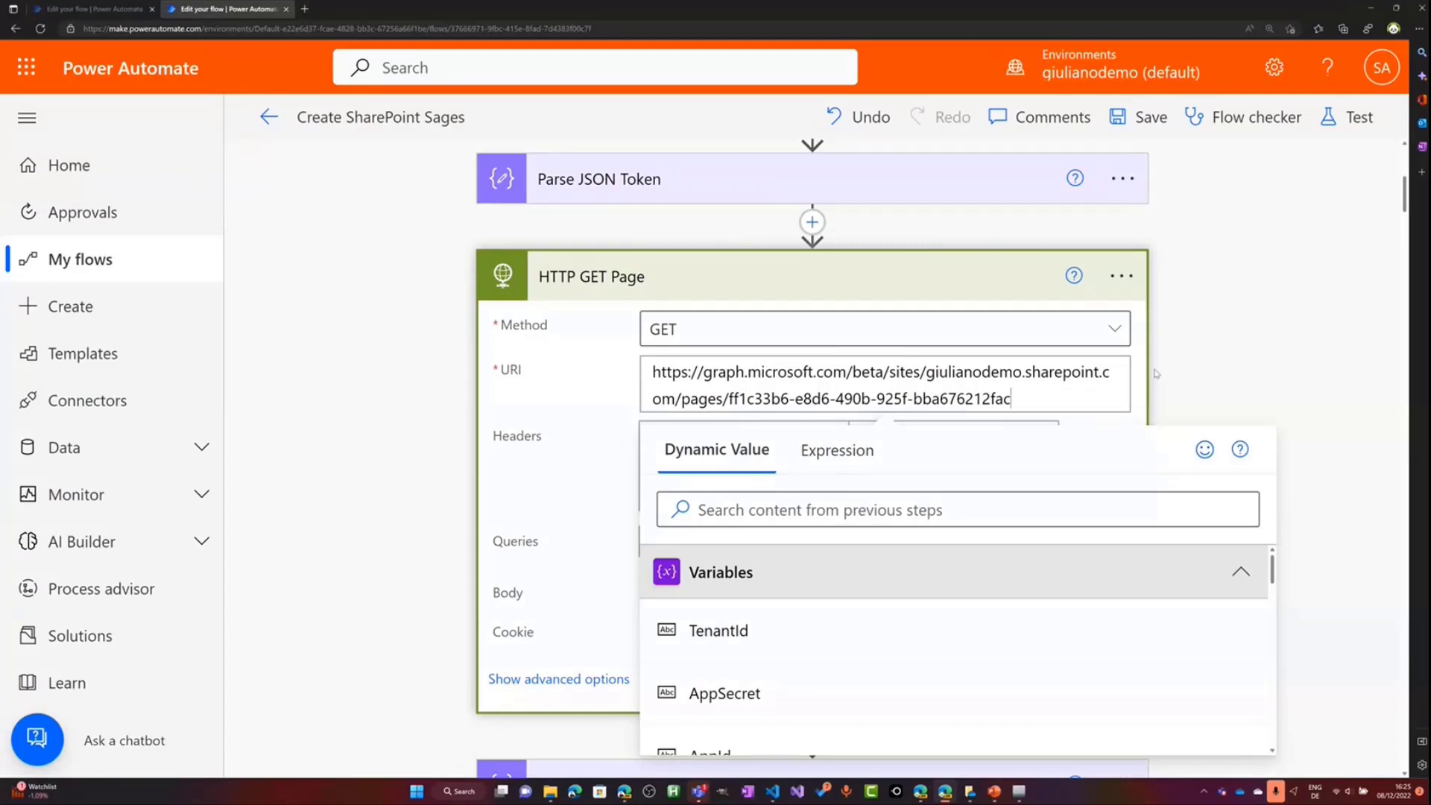
scroll(1161, 373, down, 3)
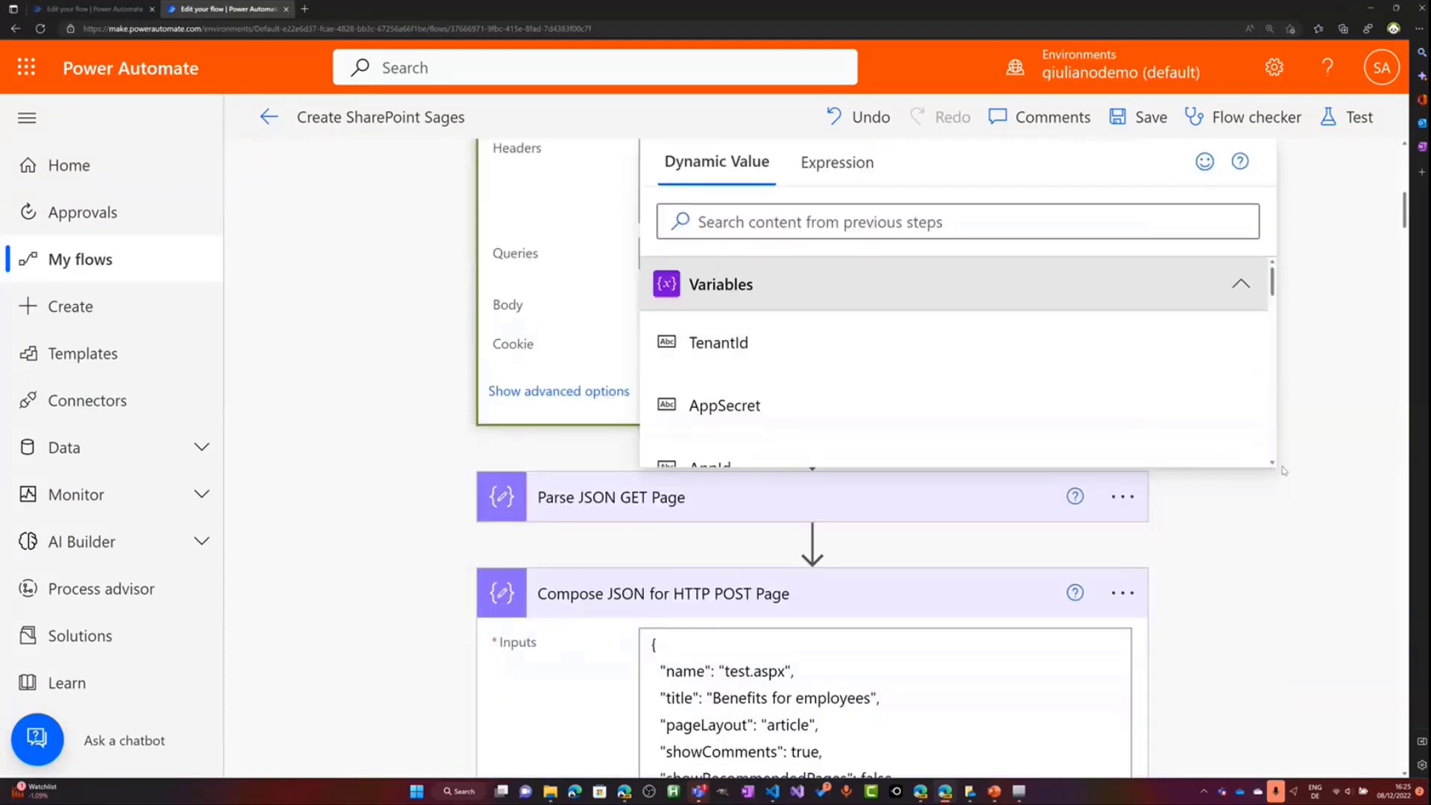
click(1278, 512)
scroll(1138, 397, down, 8)
scroll(1138, 397, down, 10)
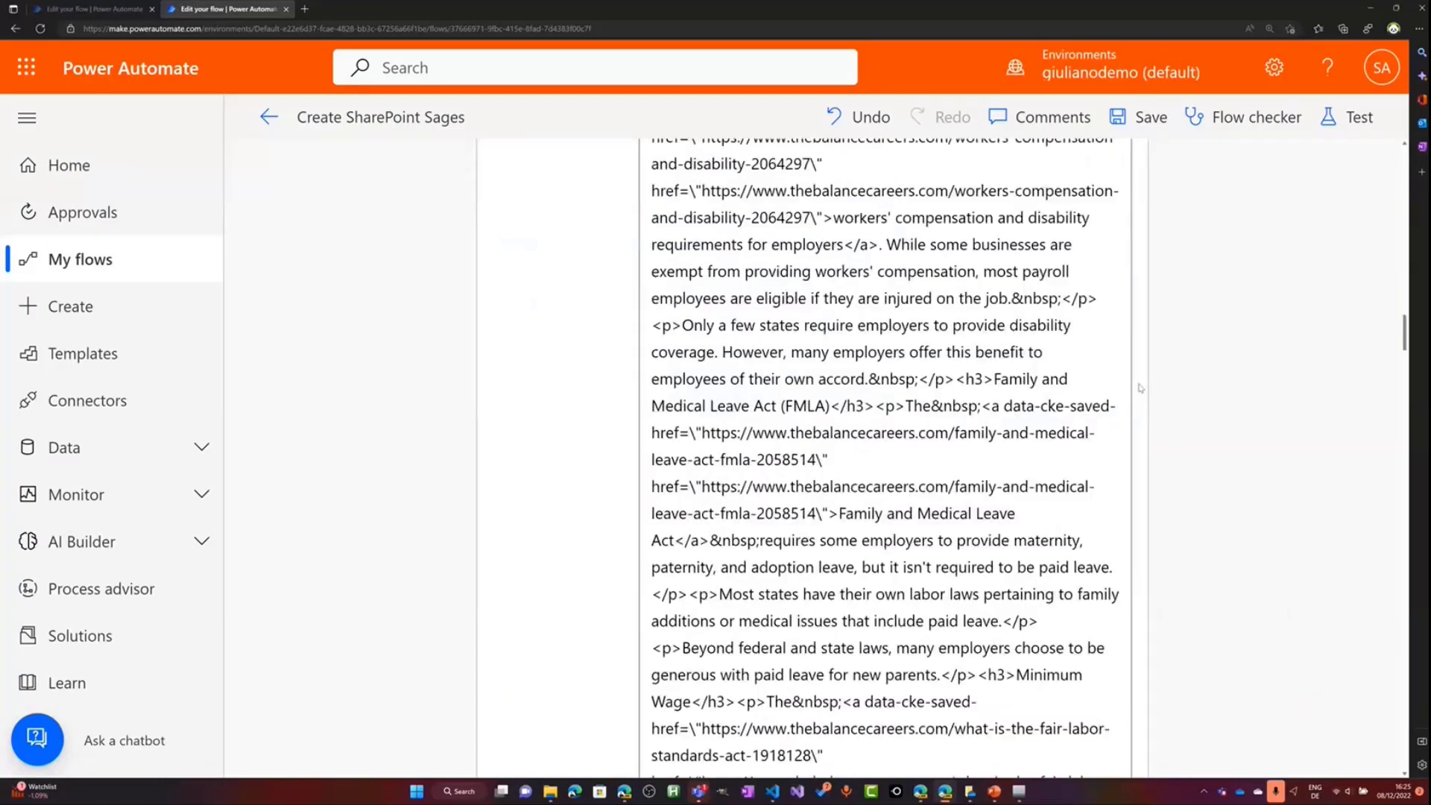
scroll(1138, 388, down, 10)
Expand HTTP POST Page and highlight Global%20HR in its pages URI
click(701, 367)
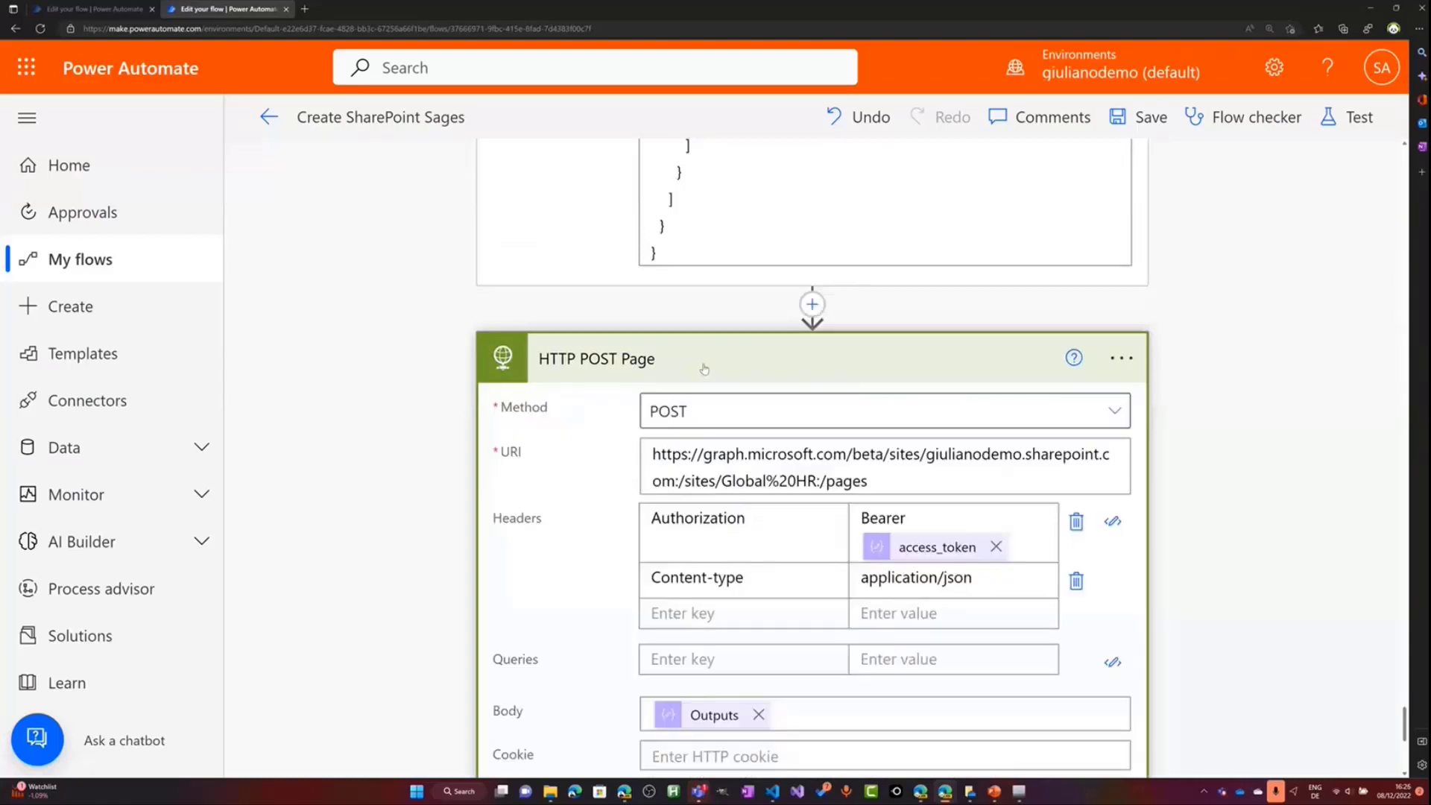
scroll(820, 373, down, 1)
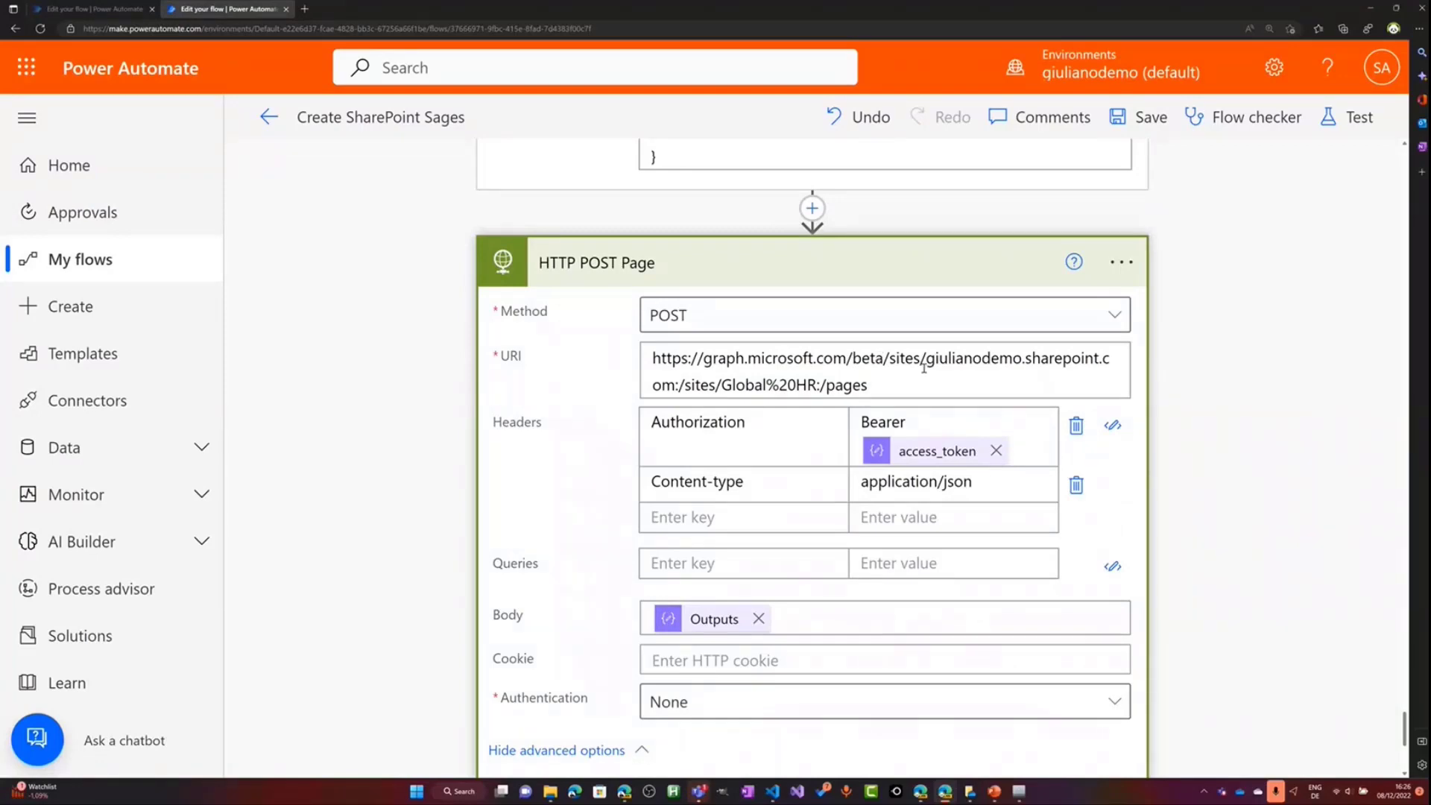
click(818, 385)
drag(818, 384, 721, 384)
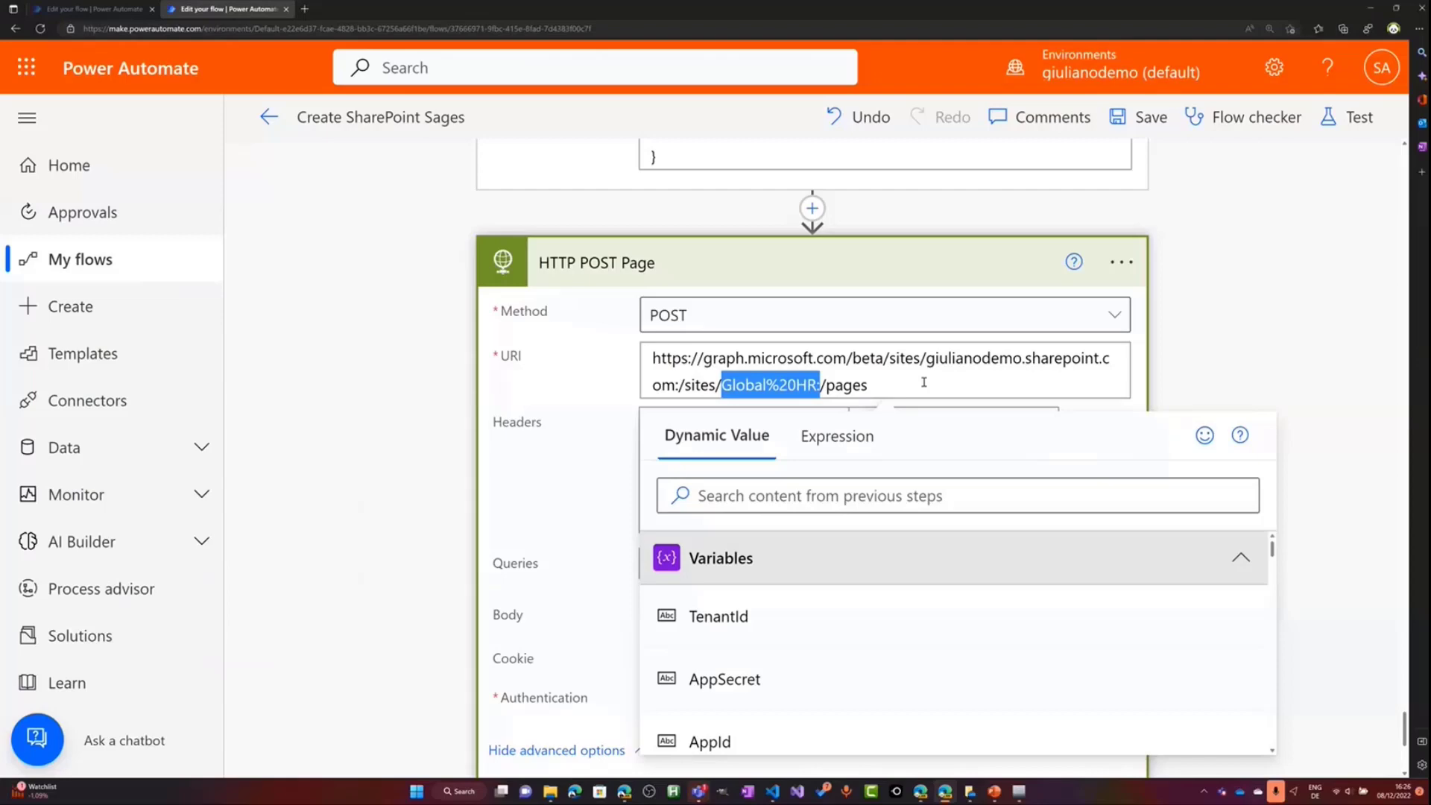
click(1145, 383)
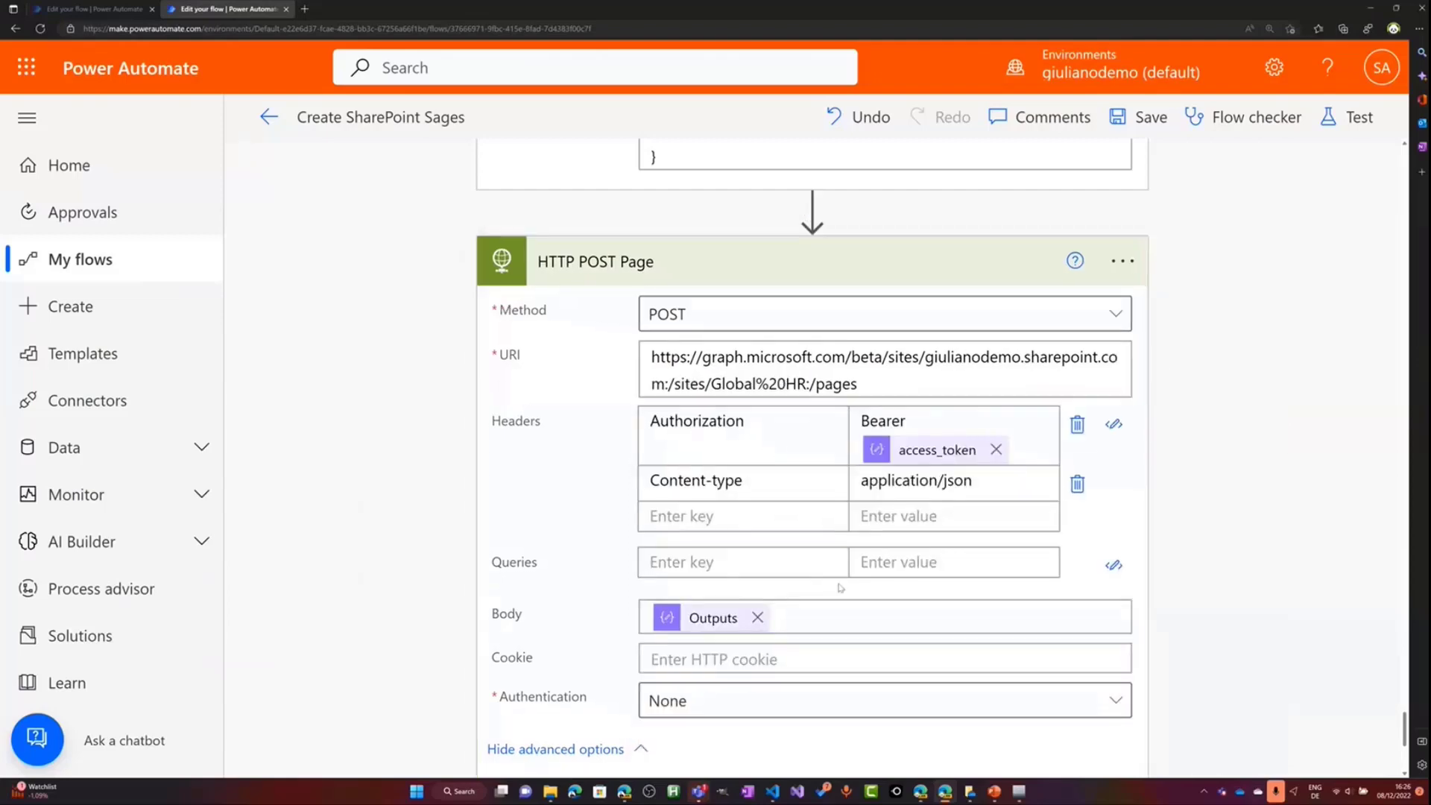
scroll(843, 588, down, 5)
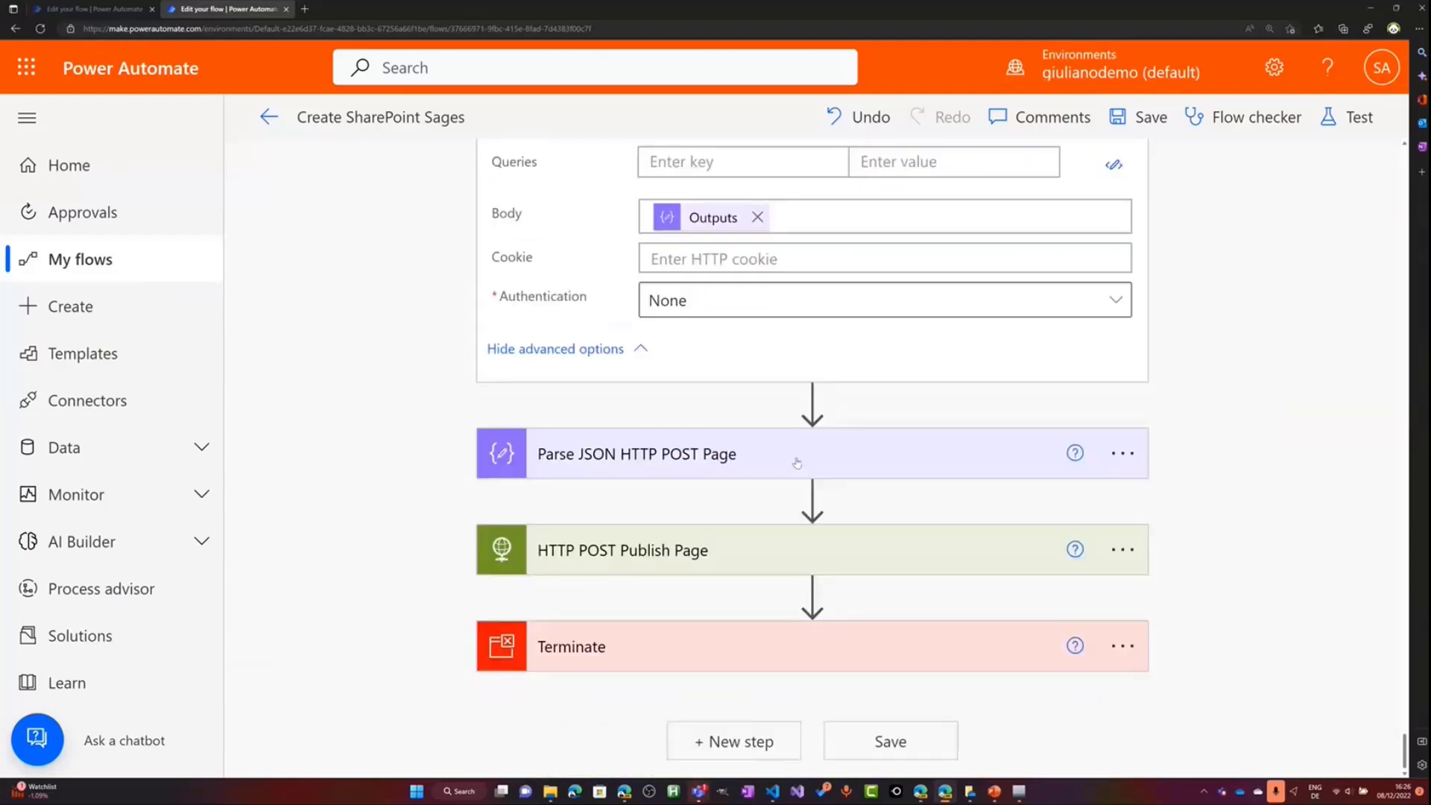
scroll(795, 440, up, 8)
scroll(794, 427, down, 3)
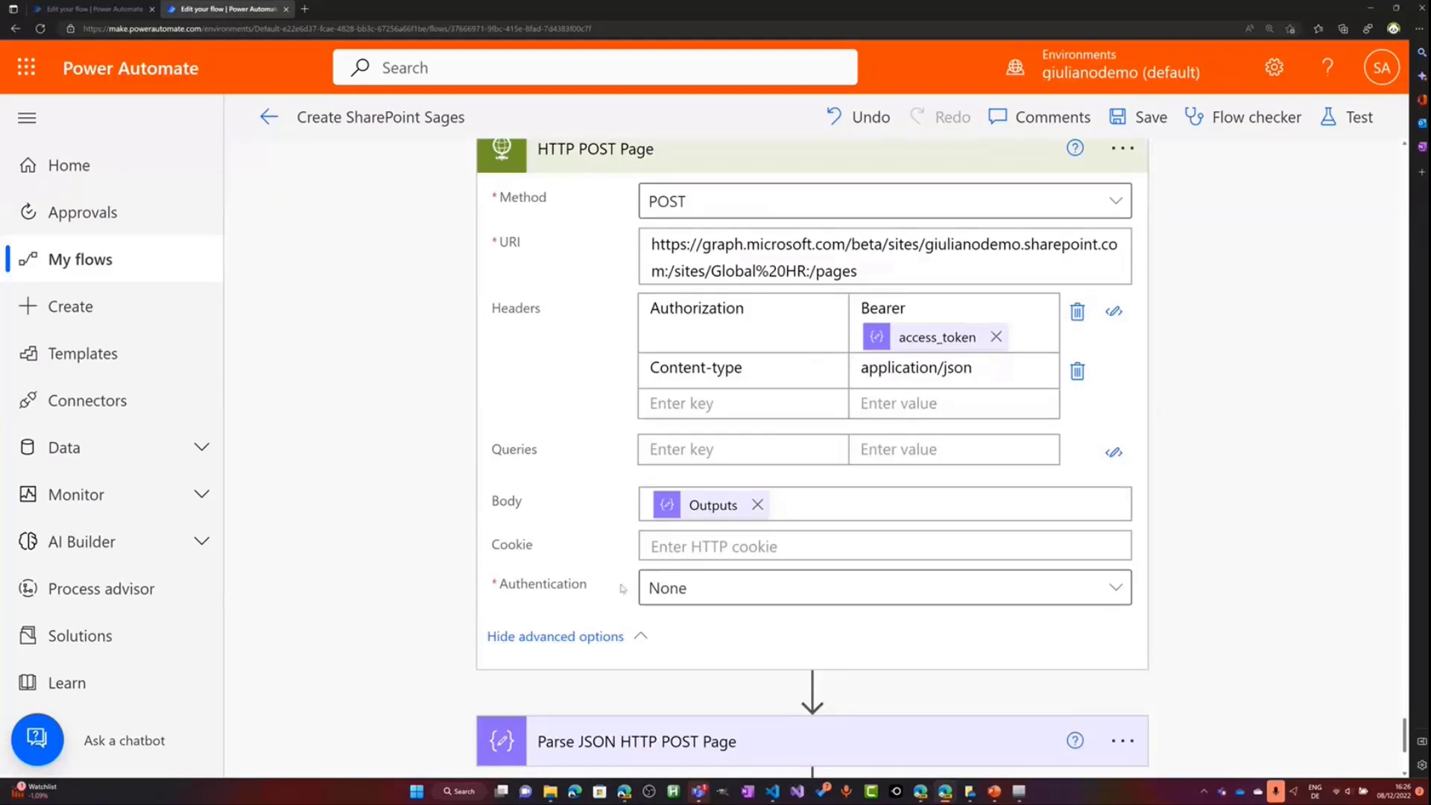
scroll(742, 431, up, 10)
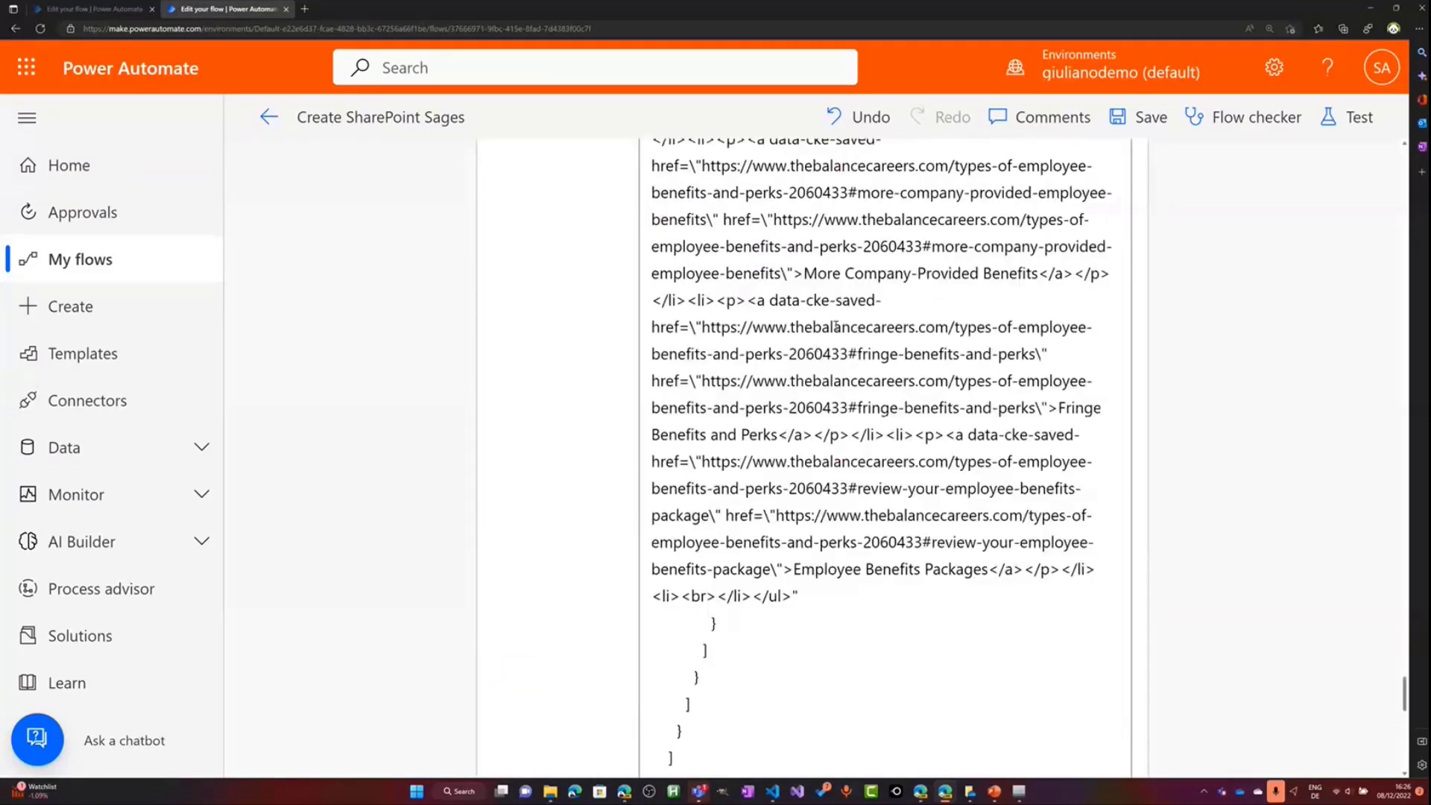
click(920, 791)
Scroll through the original Contoso 'Benefits for employees' SharePoint page
click(276, 10)
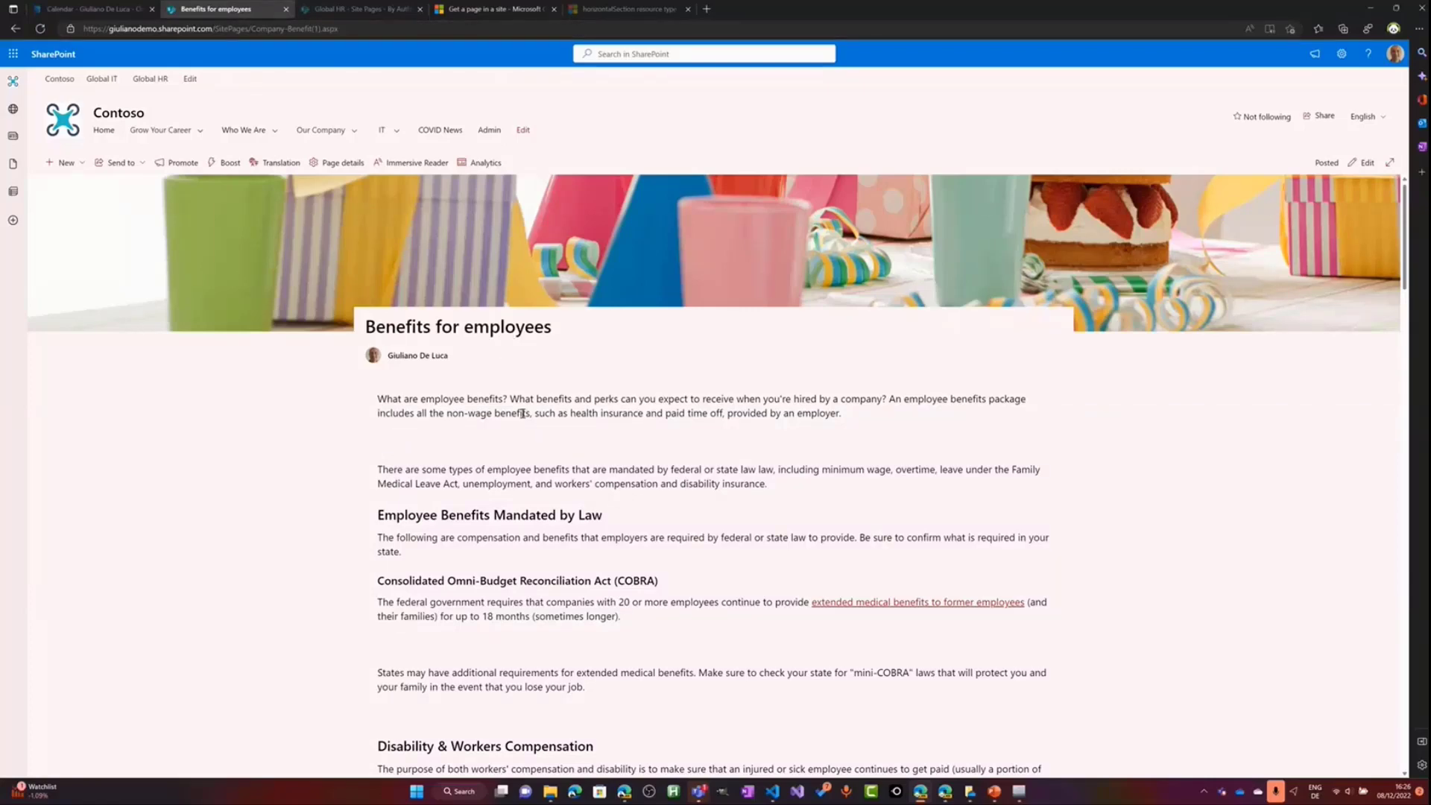
scroll(621, 405, down, 10)
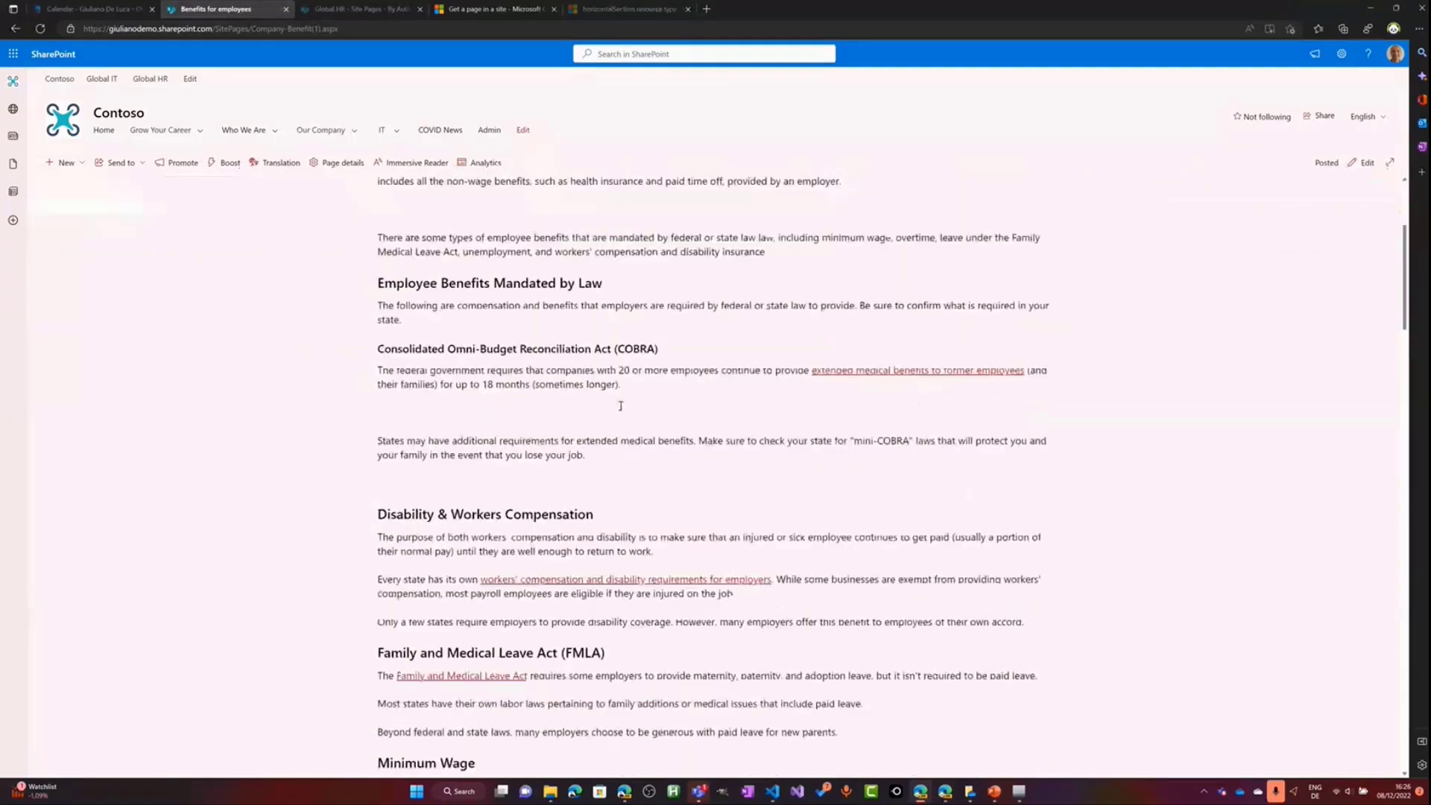
scroll(620, 404, down, 7)
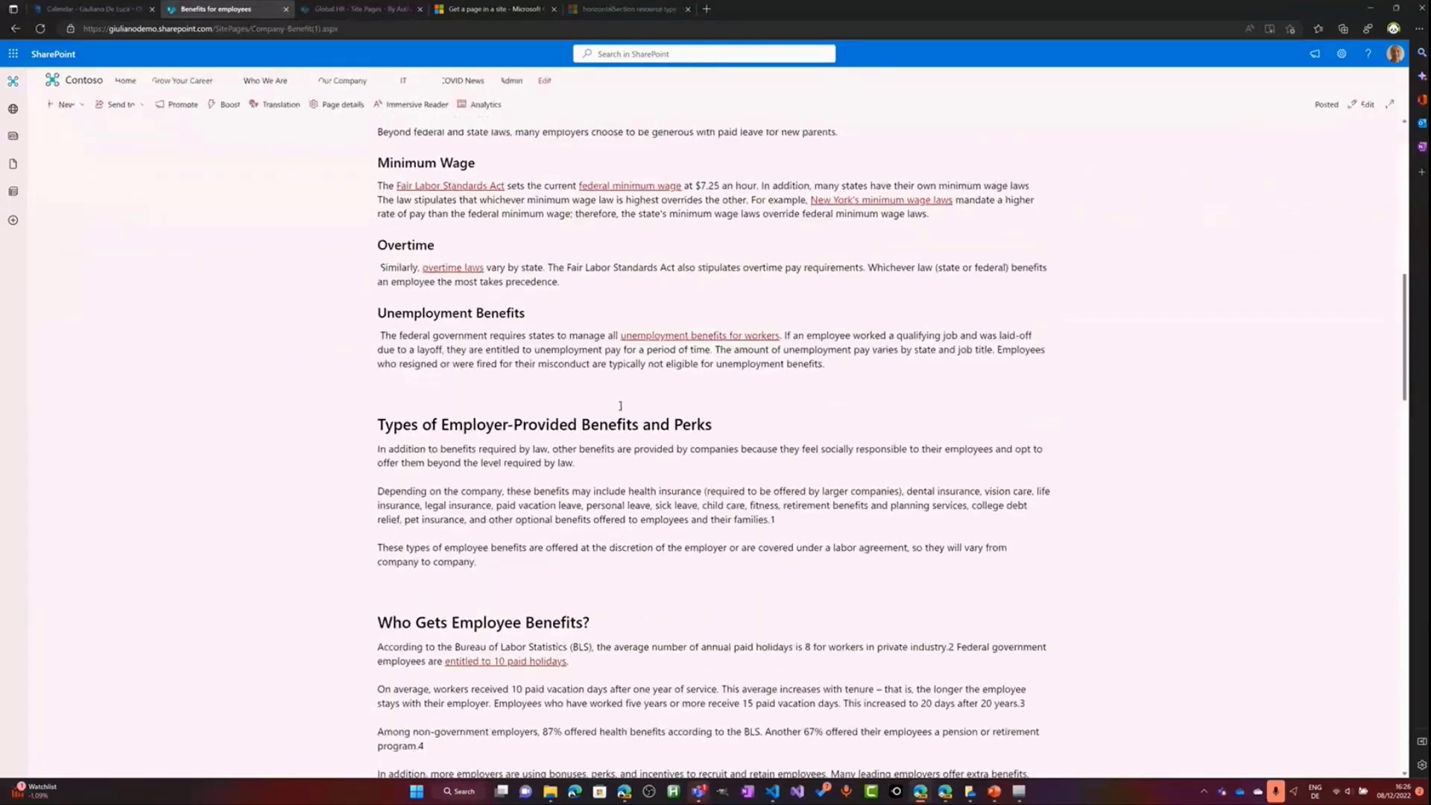
scroll(621, 405, down, 4)
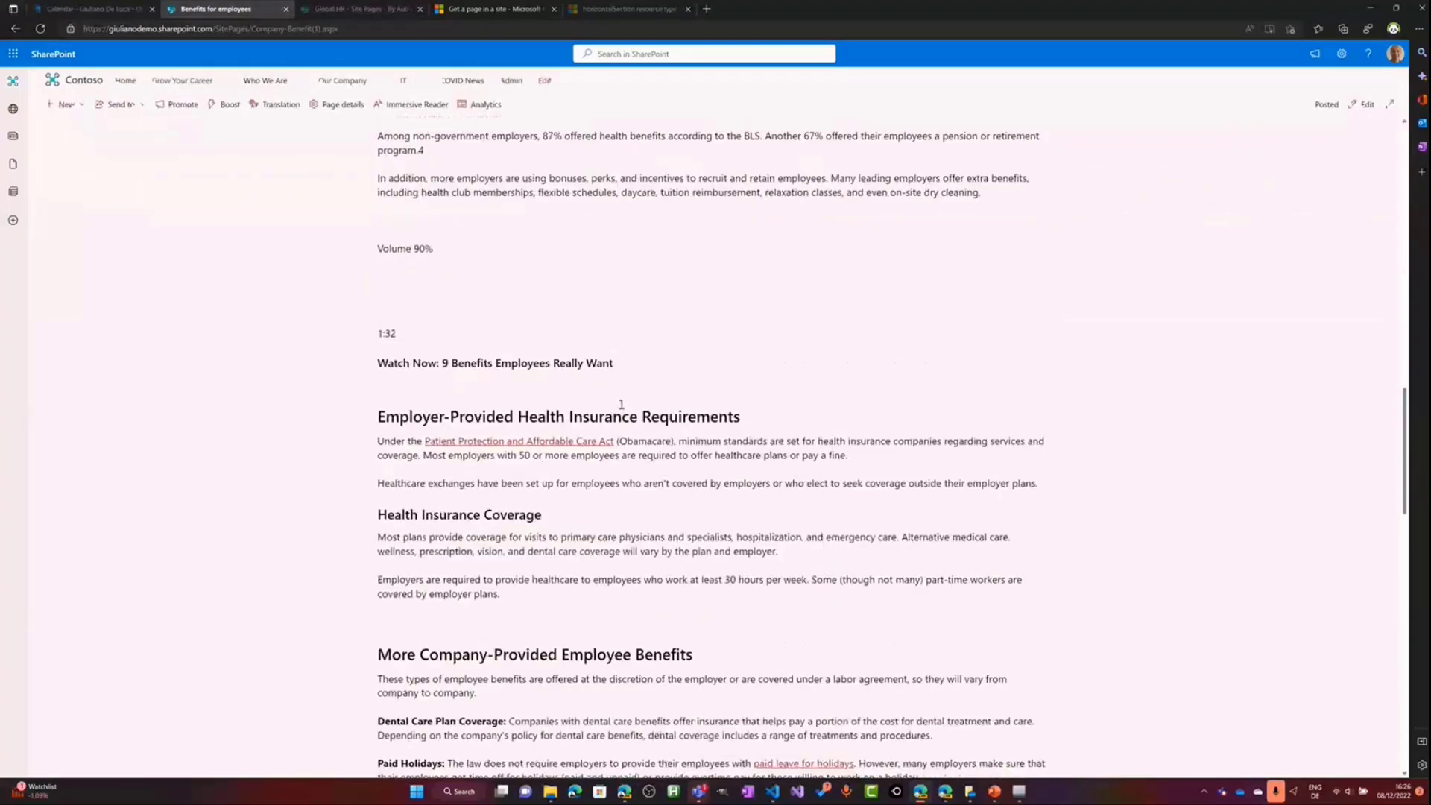
scroll(621, 405, down, 1)
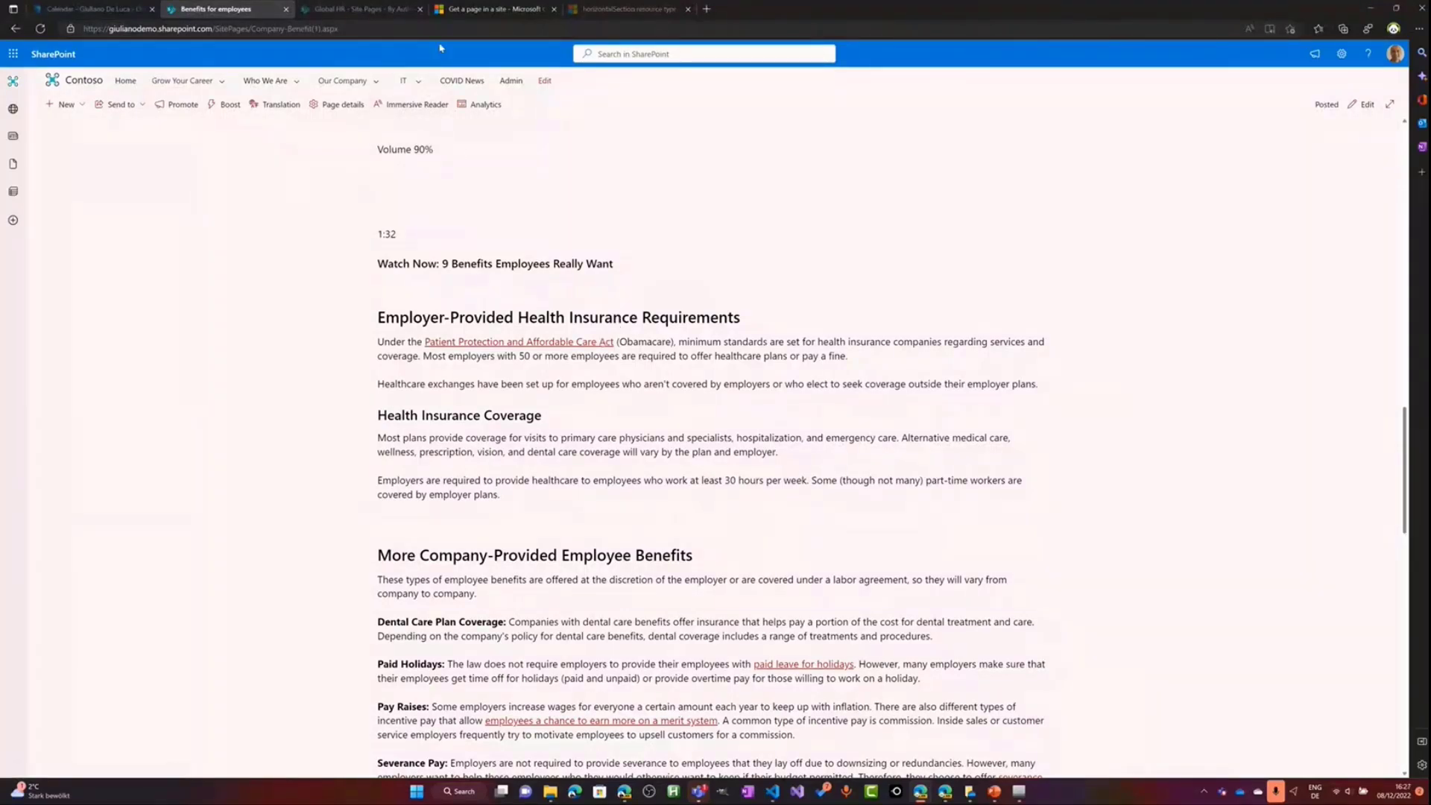
Check the Global HR Site Pages list and its Resources links, then return to the flow
click(358, 10)
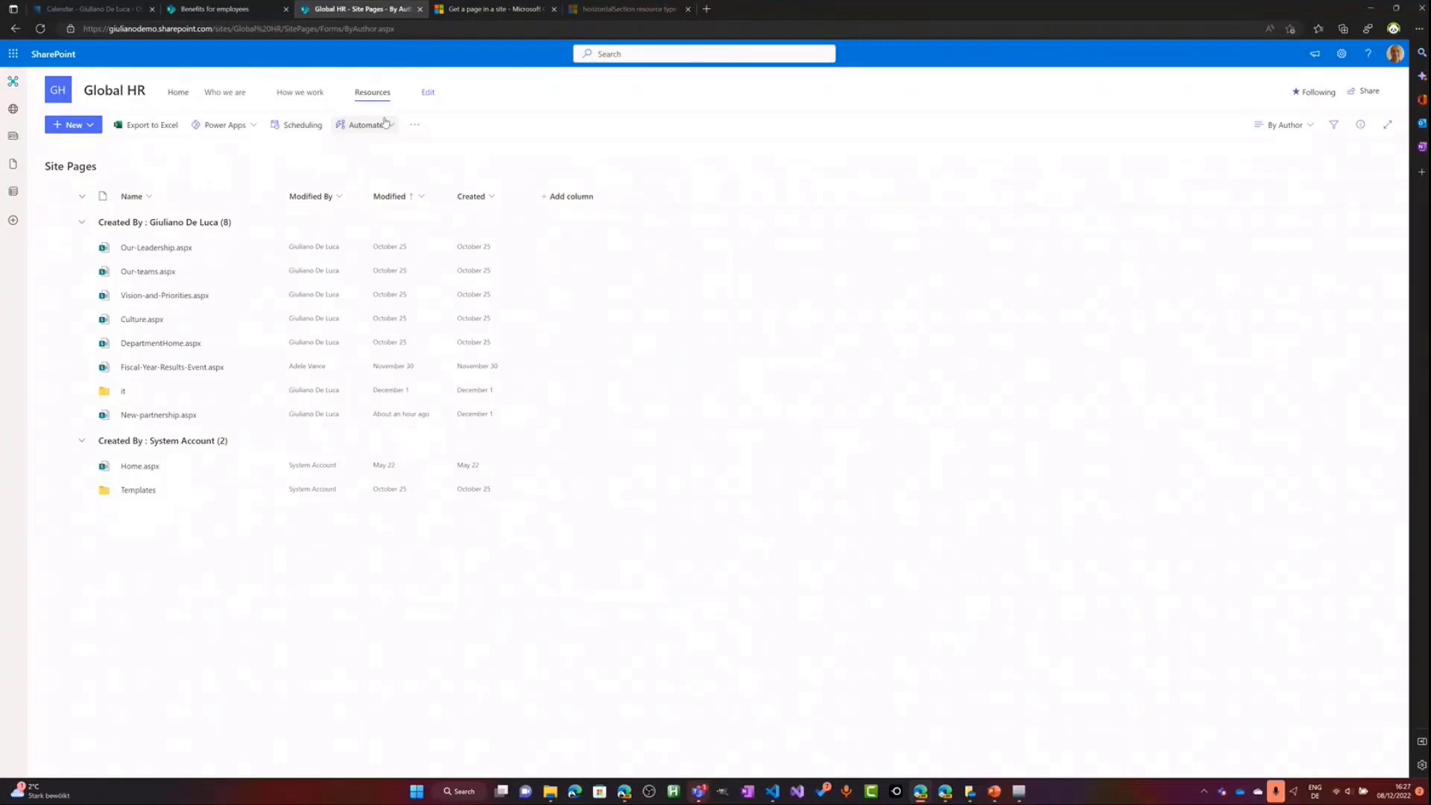
click(373, 93)
click(944, 794)
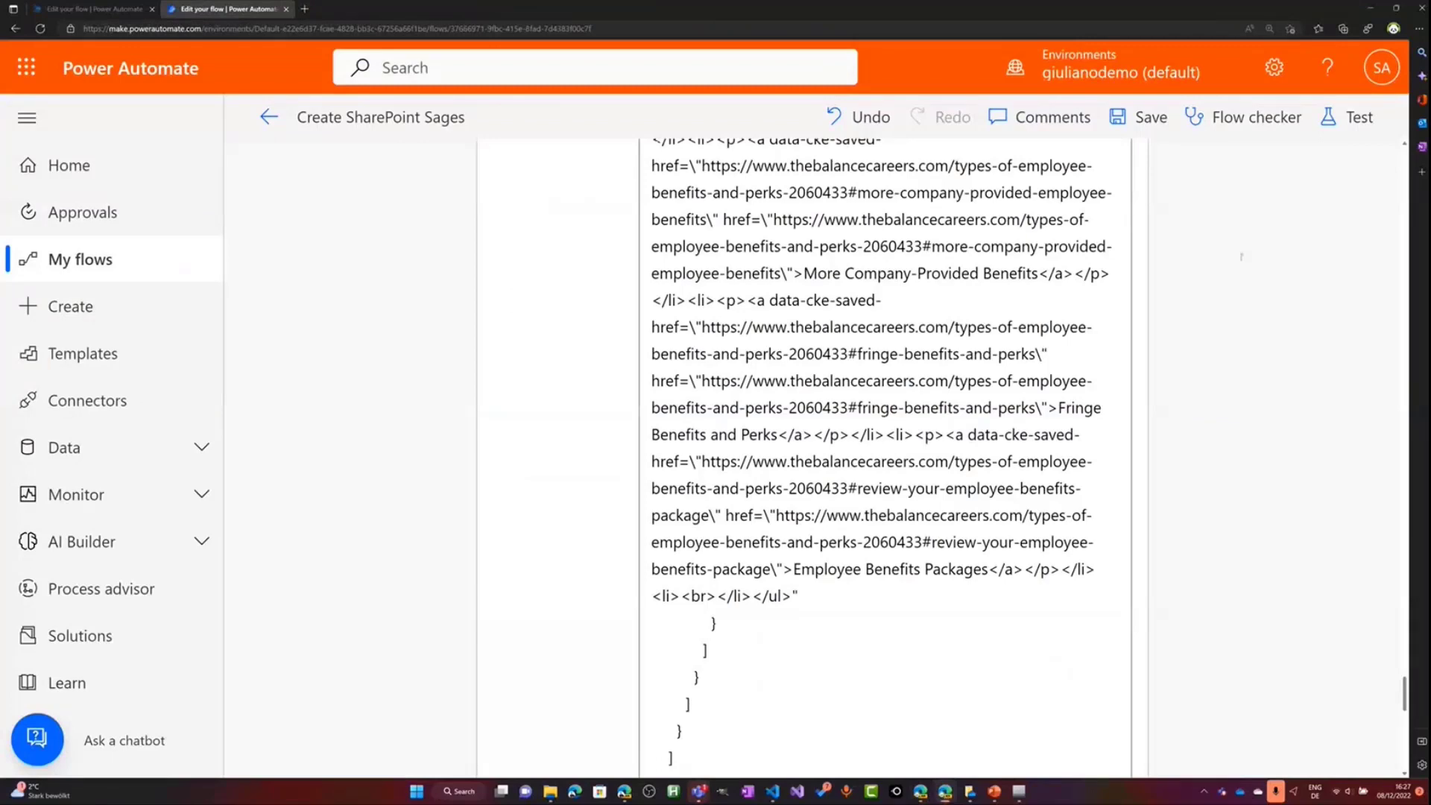
Run a manual test of the flow and confirm every step through Terminate succeeded
click(1351, 117)
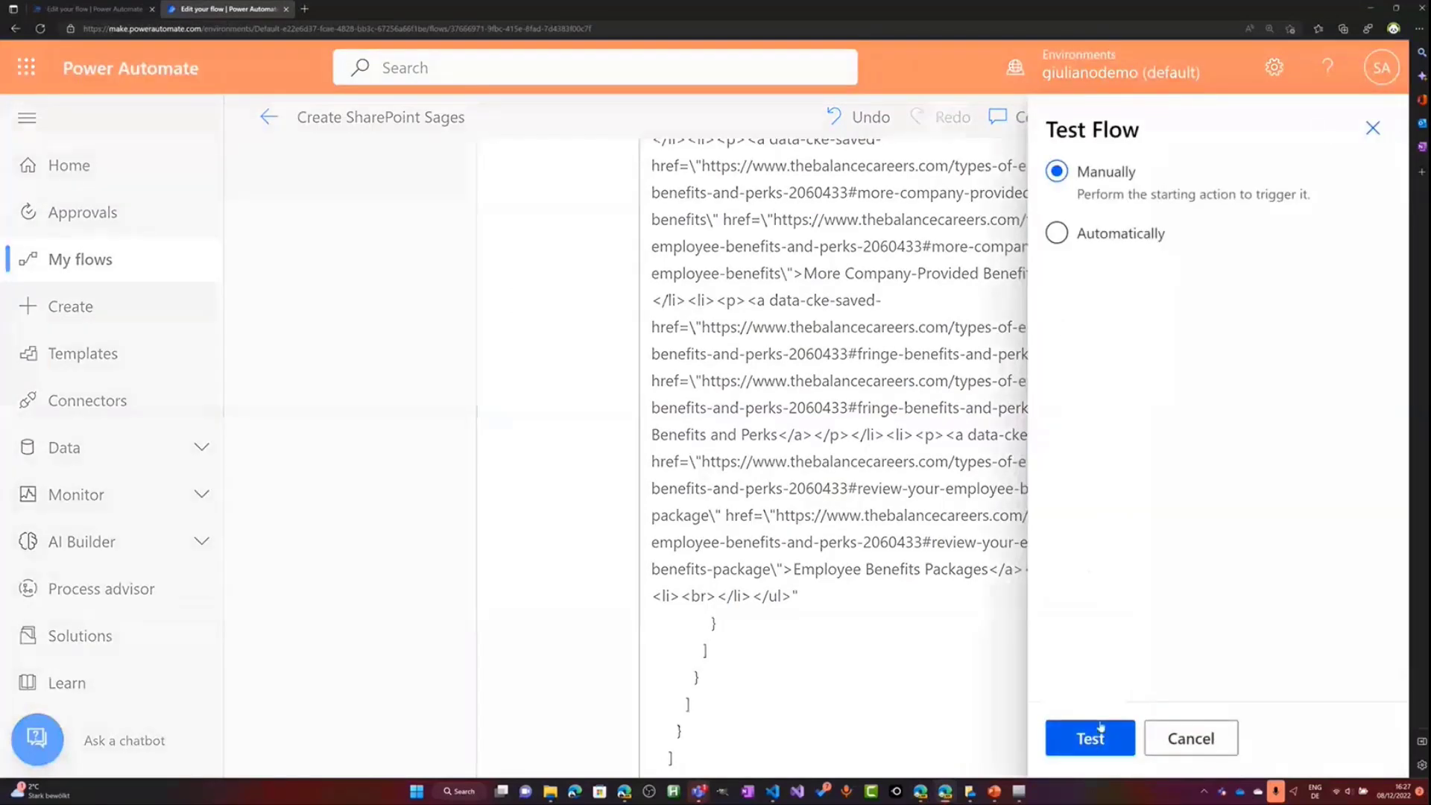
click(1101, 734)
click(1101, 738)
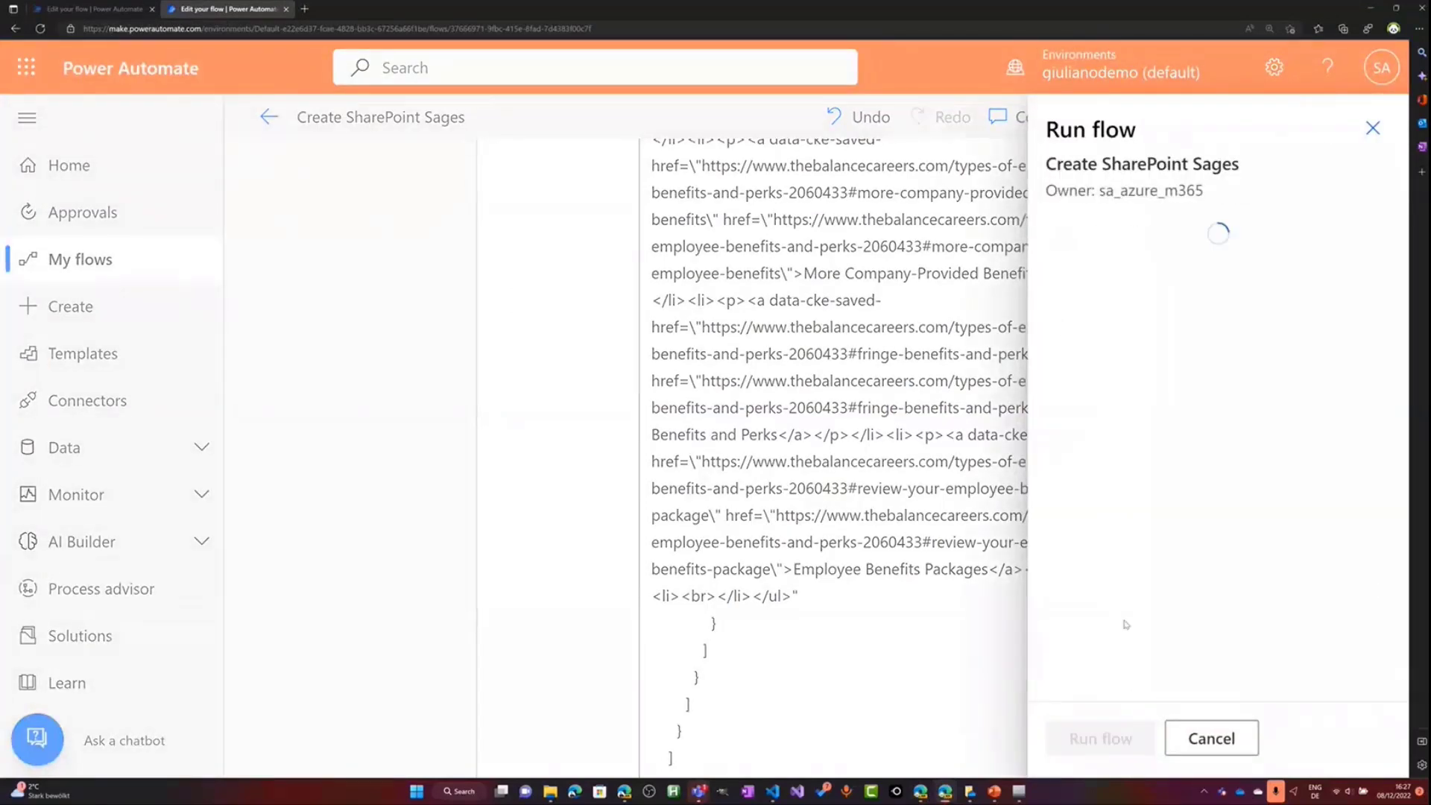
click(1100, 737)
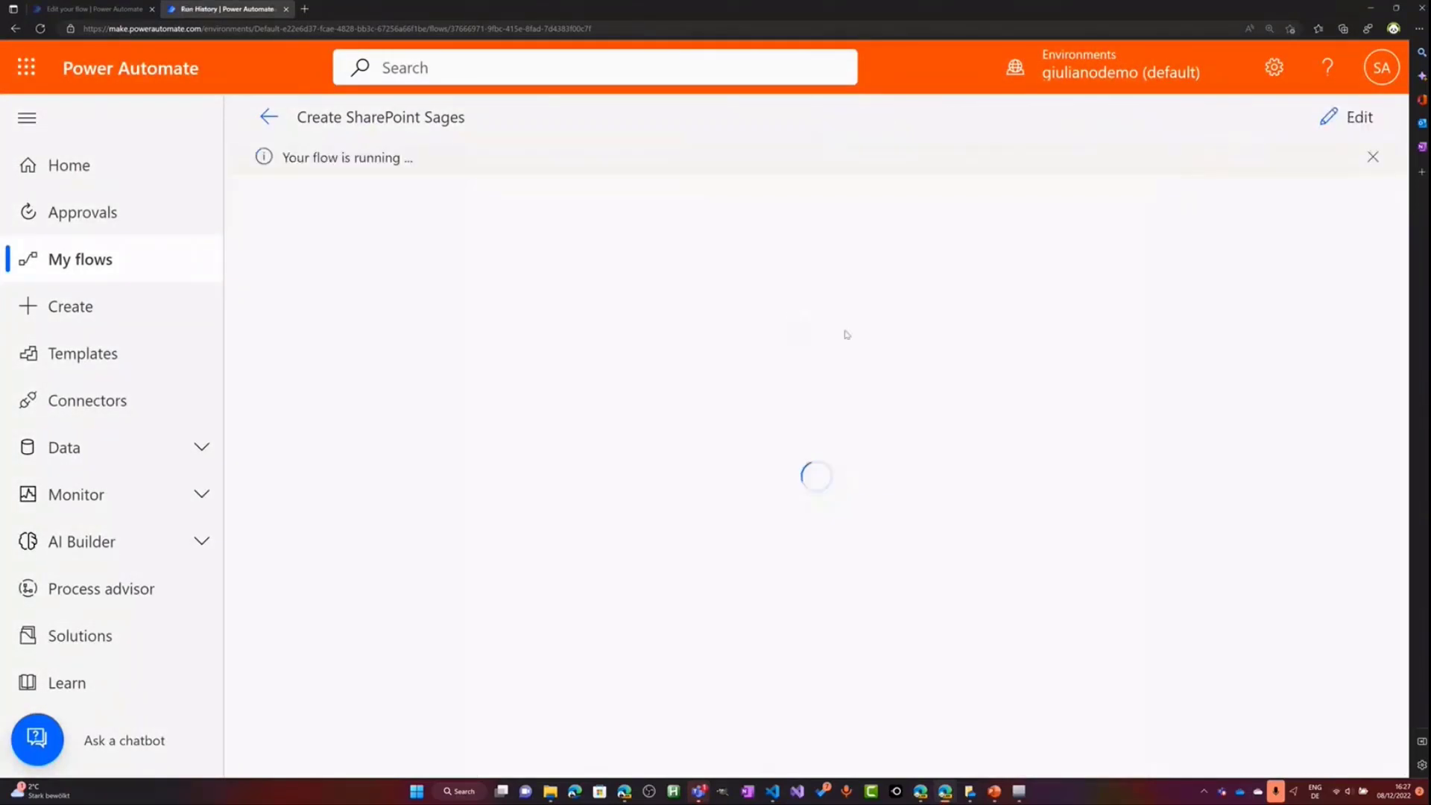
scroll(1258, 399, down, 10)
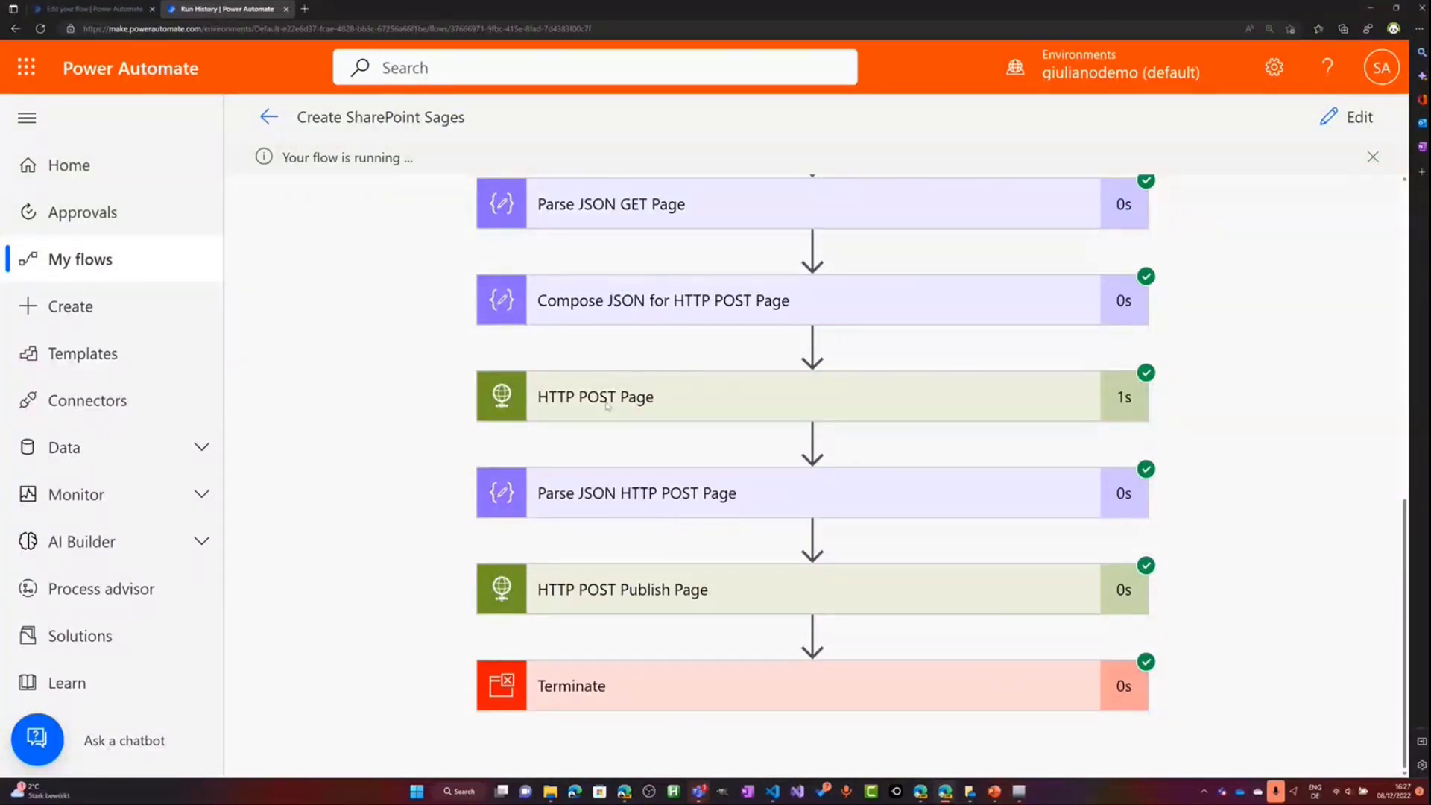
Zoom the Global HR Site Pages list to 150% and locate test.aspx created by SharePoint App
key(alt+Tab)
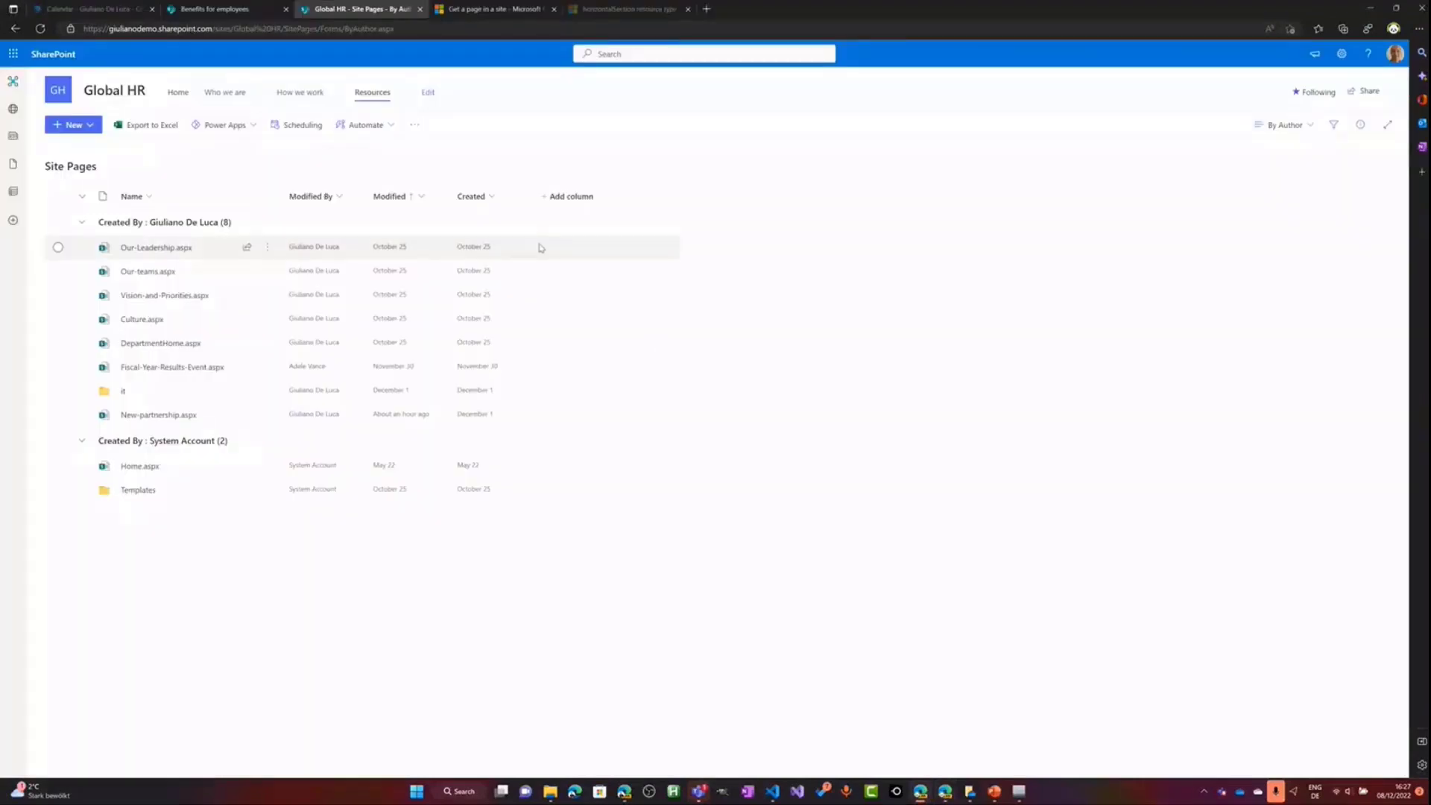
key(ctrl+plus)
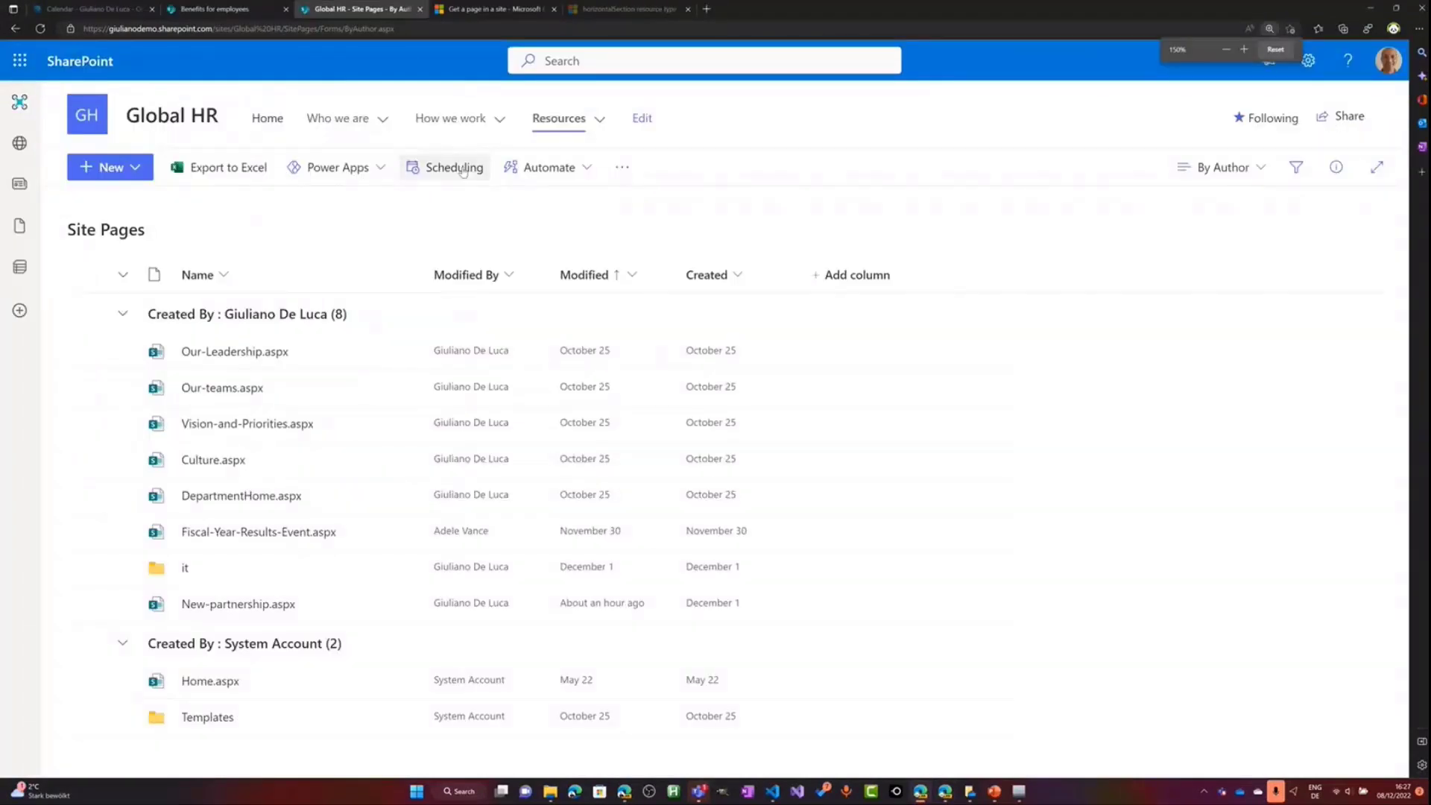
scroll(355, 638, down, 1)
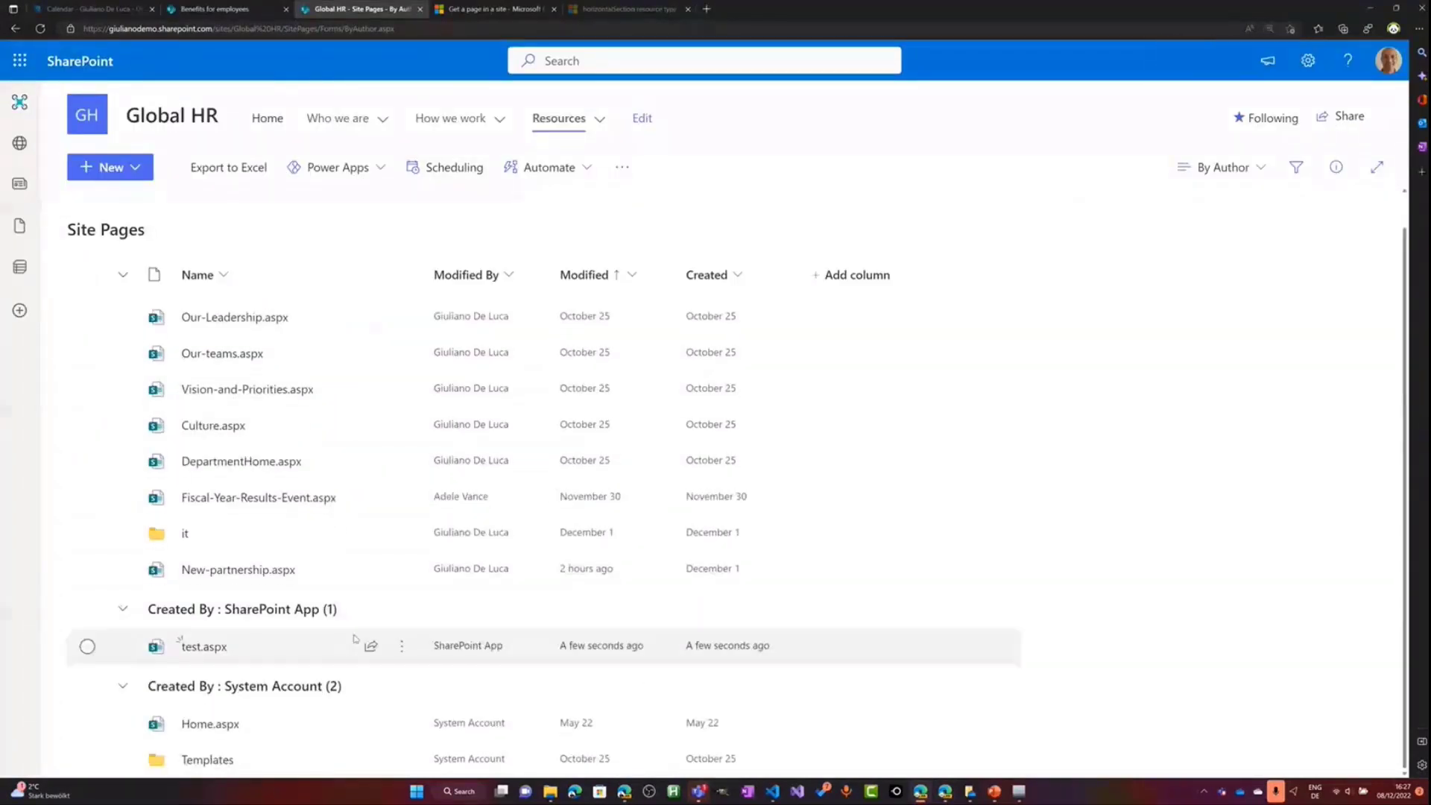
mouse_move(275, 647)
Open test.aspx and scroll through its copied benefits content at a smaller zoom
mouse_move(296, 647)
click(226, 651)
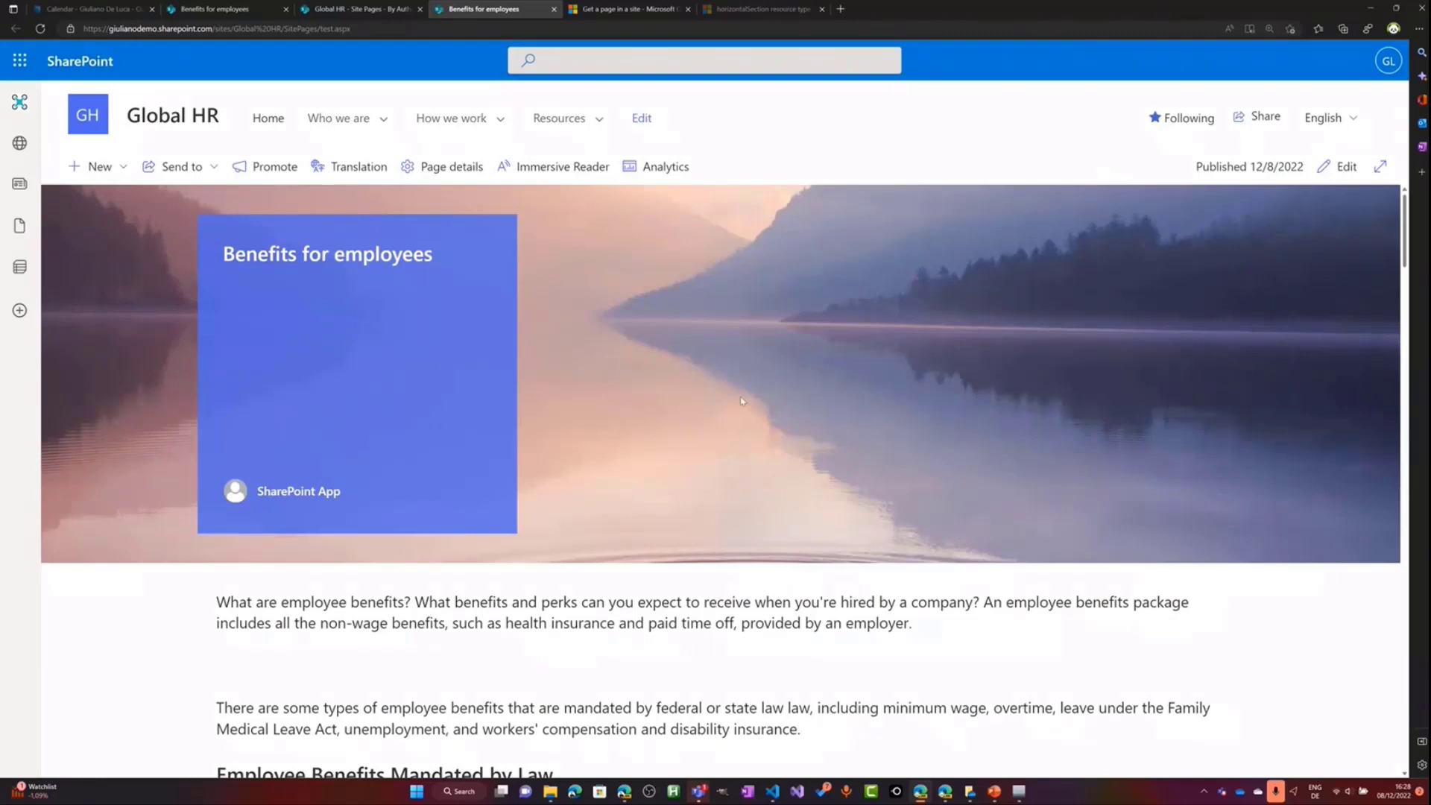
scroll(741, 400, down, 5)
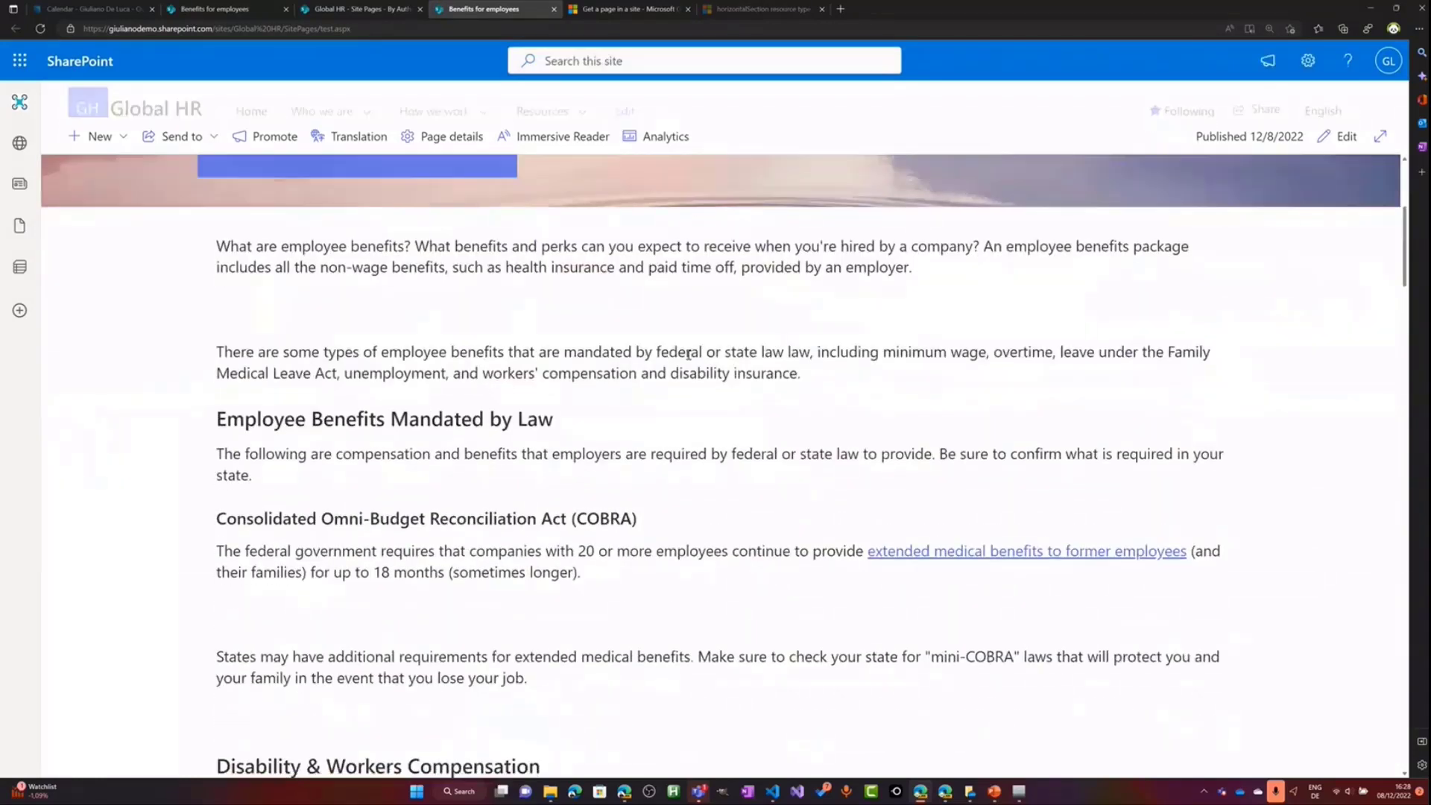
scroll(682, 353, down, 1)
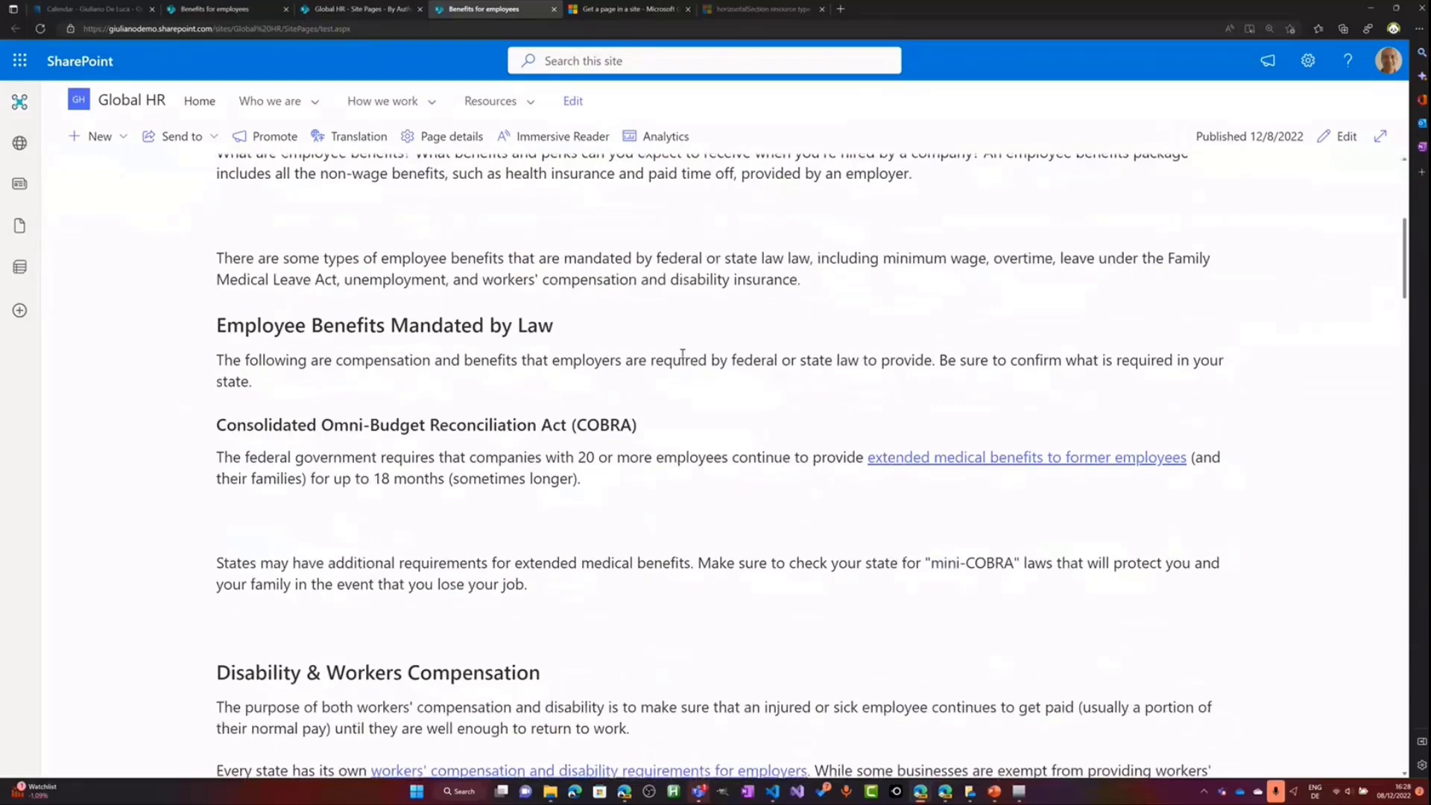
key(ctrl+minus)
key(ctrl+minus)
key(ctrl+minus)
key(ctrl+minus)
scroll(678, 352, down, 10)
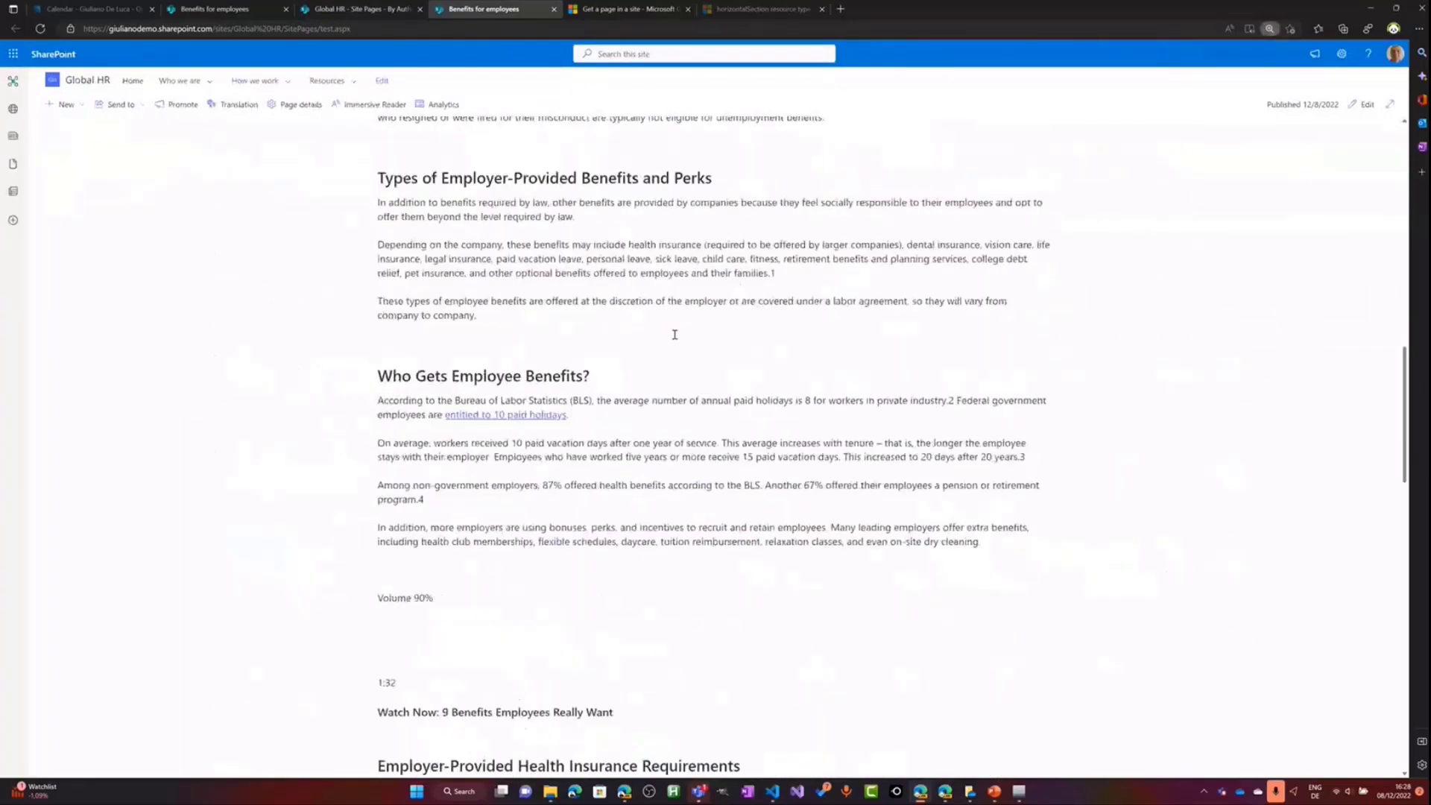
scroll(675, 335, down, 5)
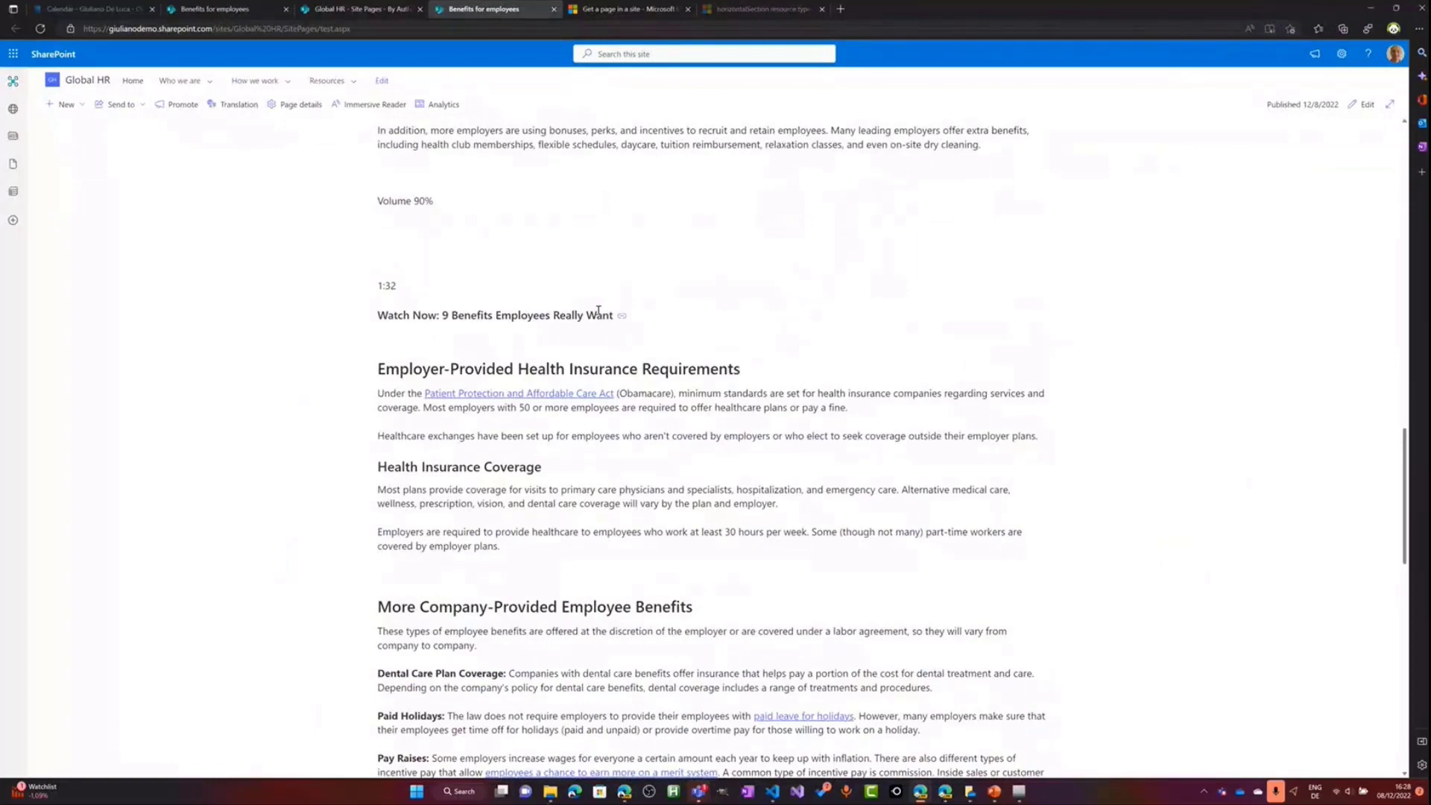
scroll(599, 311, down, 5)
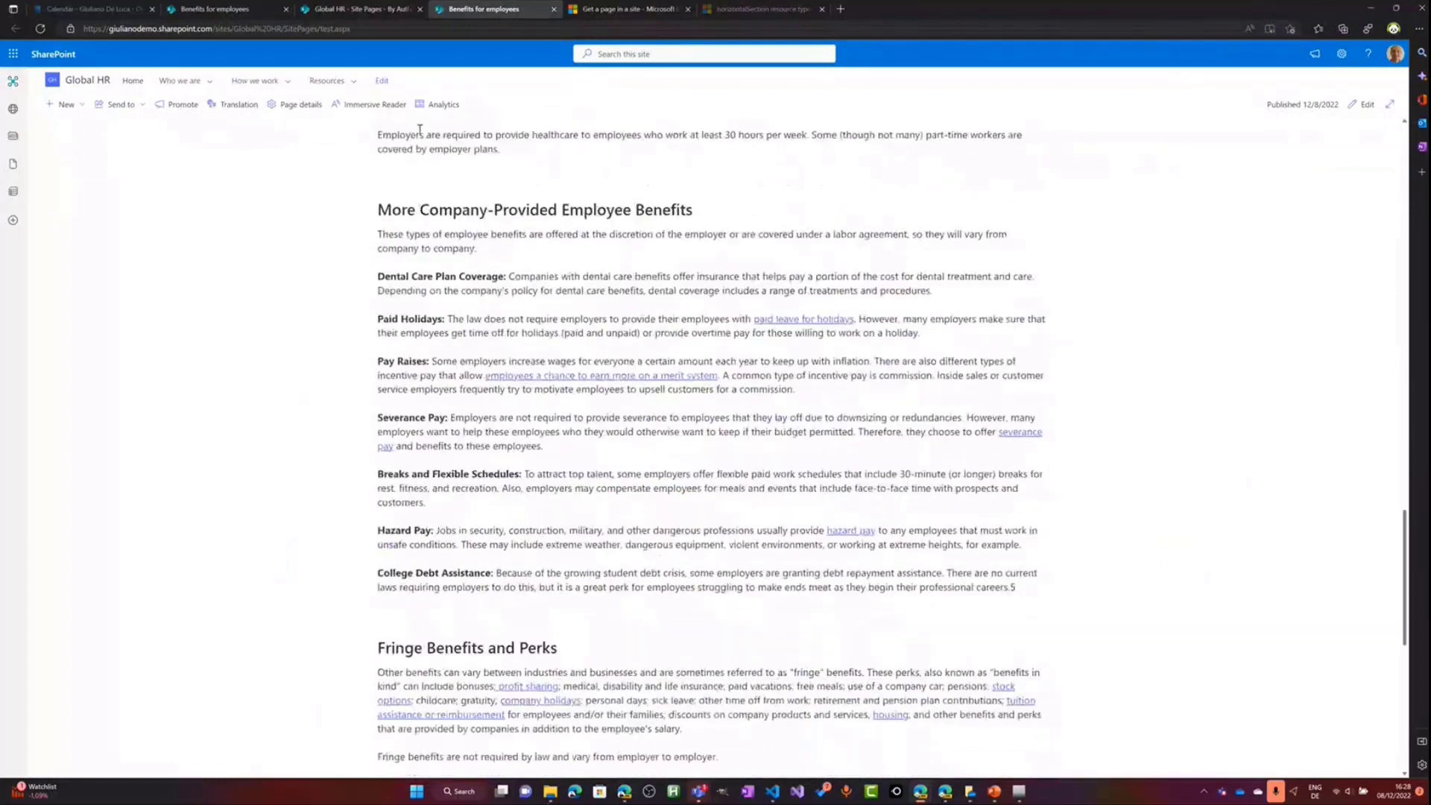
Compare it with the original Contoso Benefits for employees page, then return to test.aspx
click(216, 9)
scroll(586, 267, down, 3)
scroll(668, 291, up, 20)
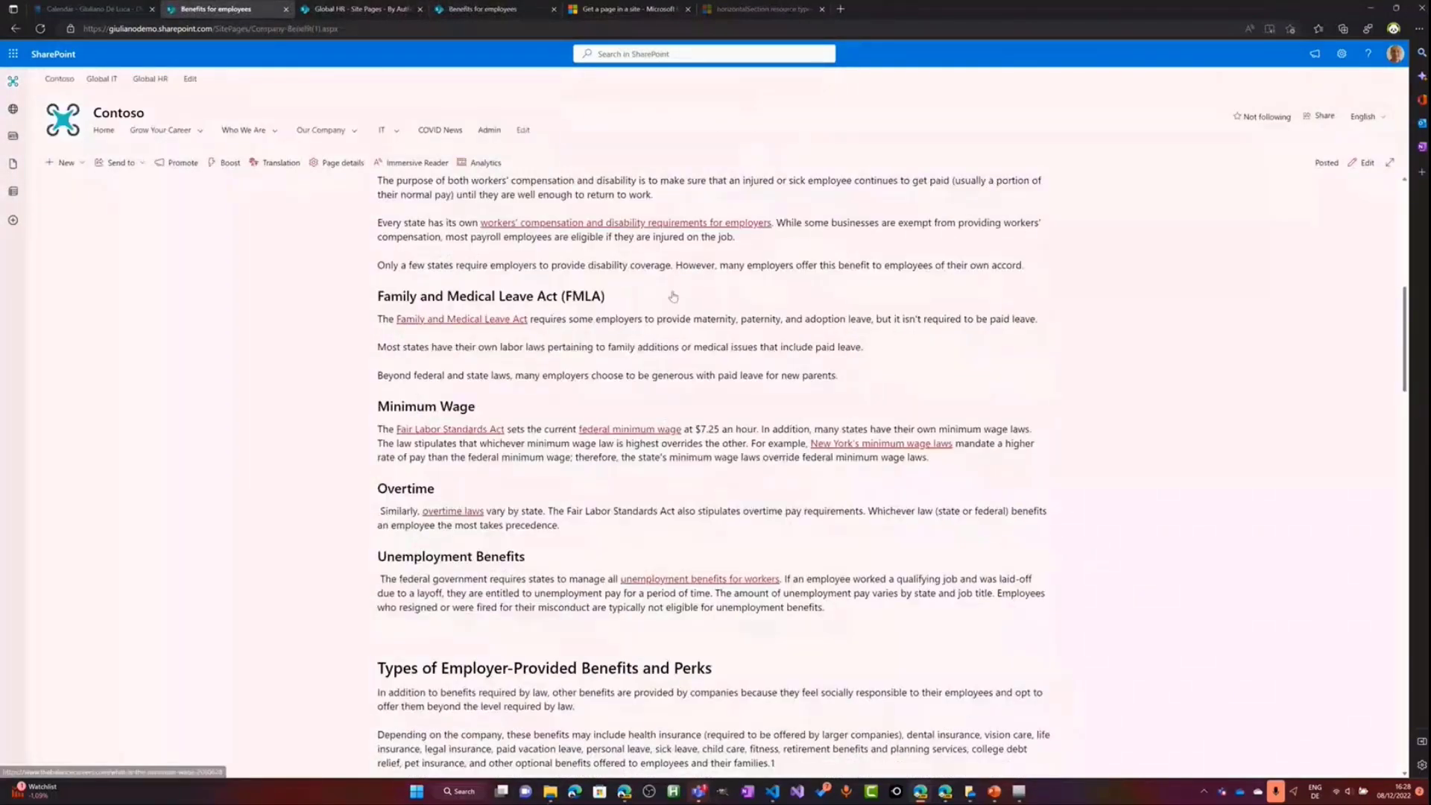
scroll(673, 297, up, 6)
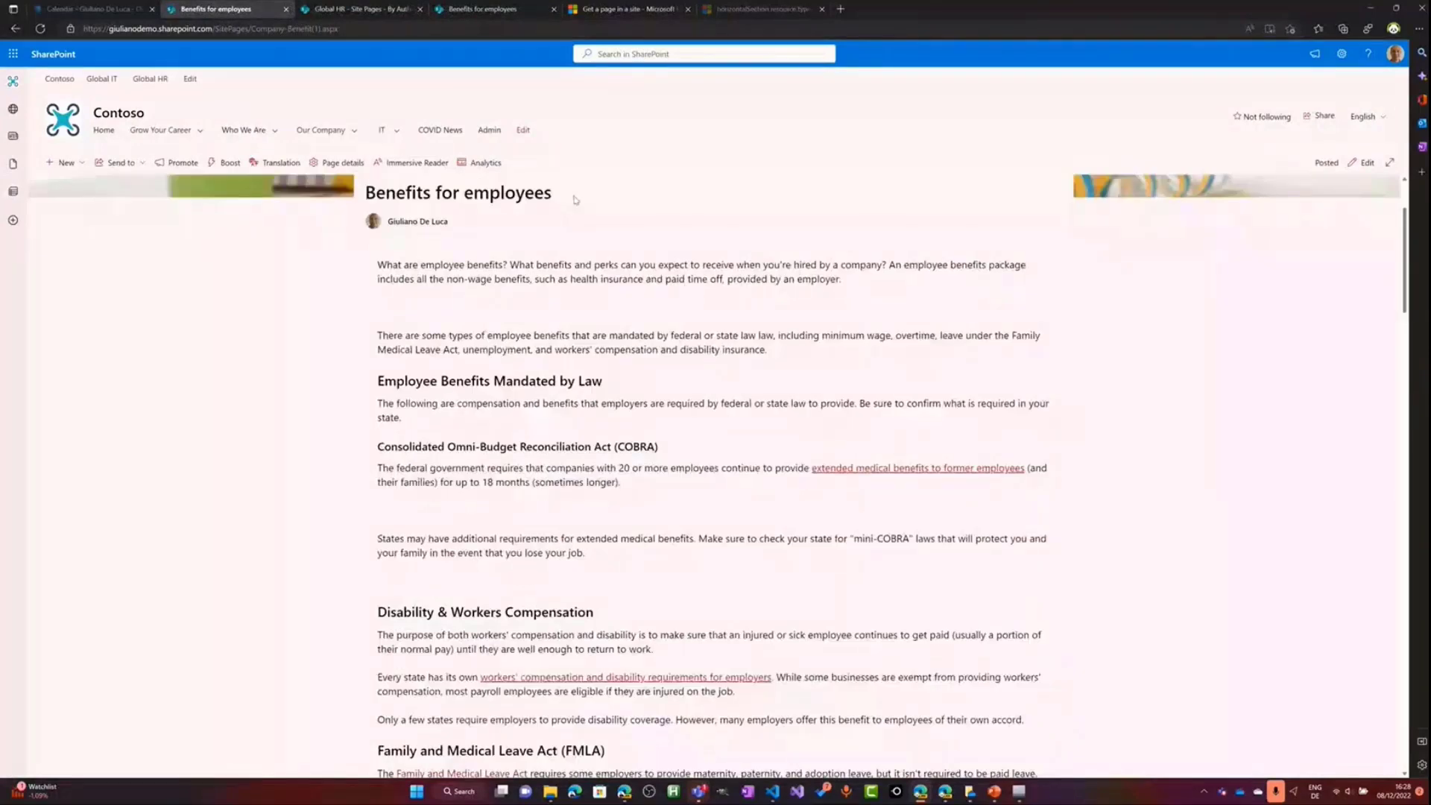
click(473, 12)
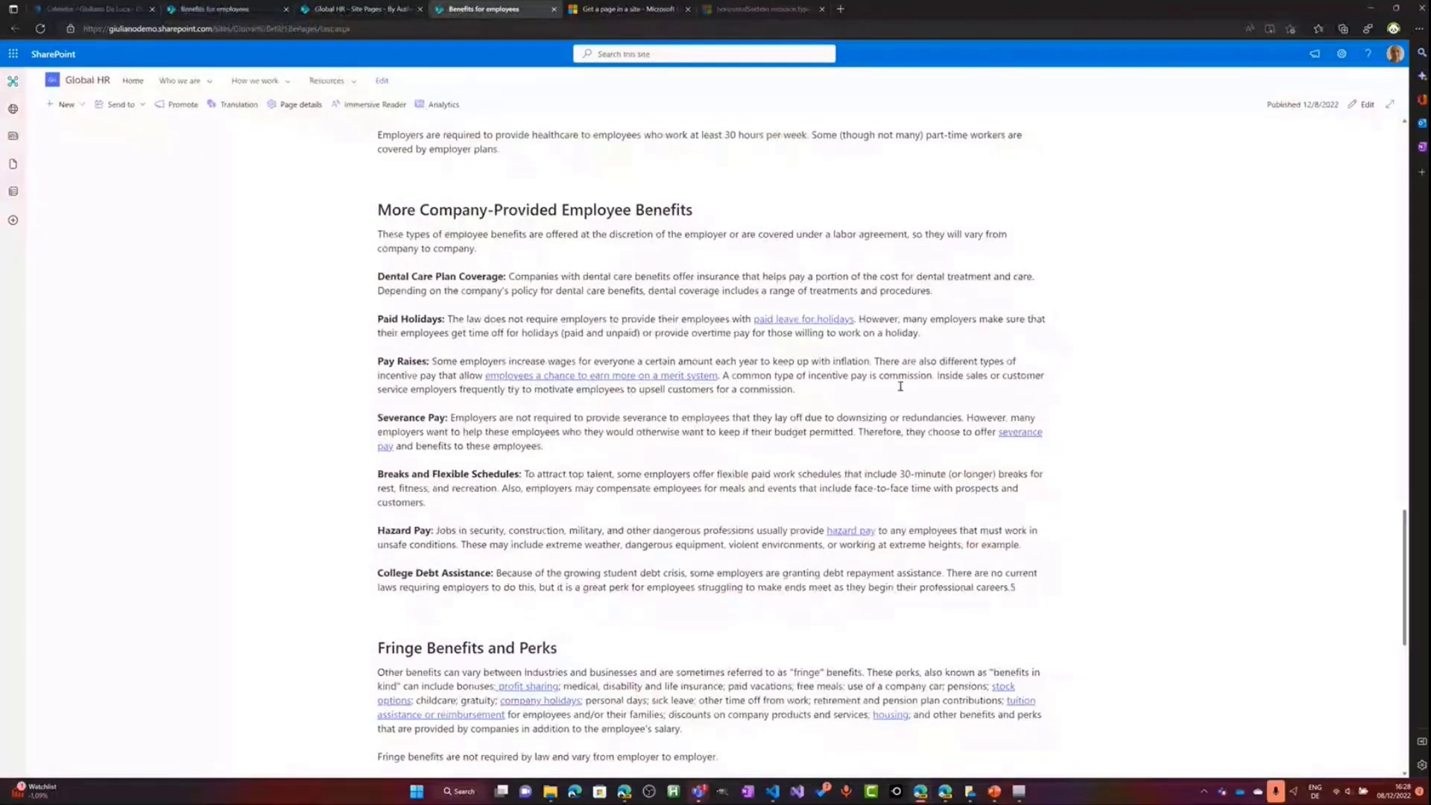